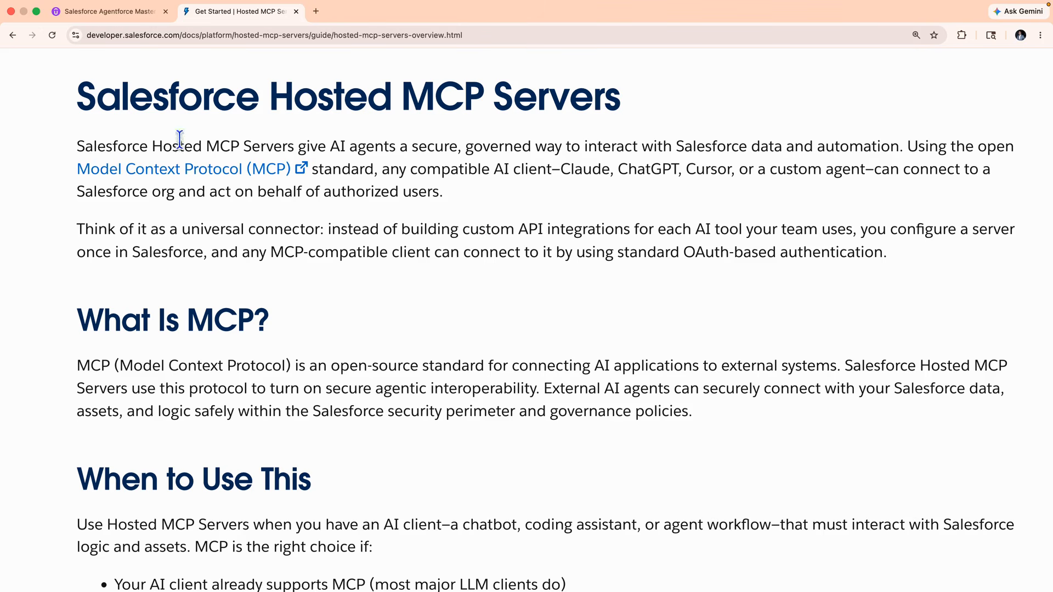
Step: Look at the Model Context Protocol and Salesforce DX MCP Server lectures under Agentforce Vibes in the Udemy course outline
click(127, 19)
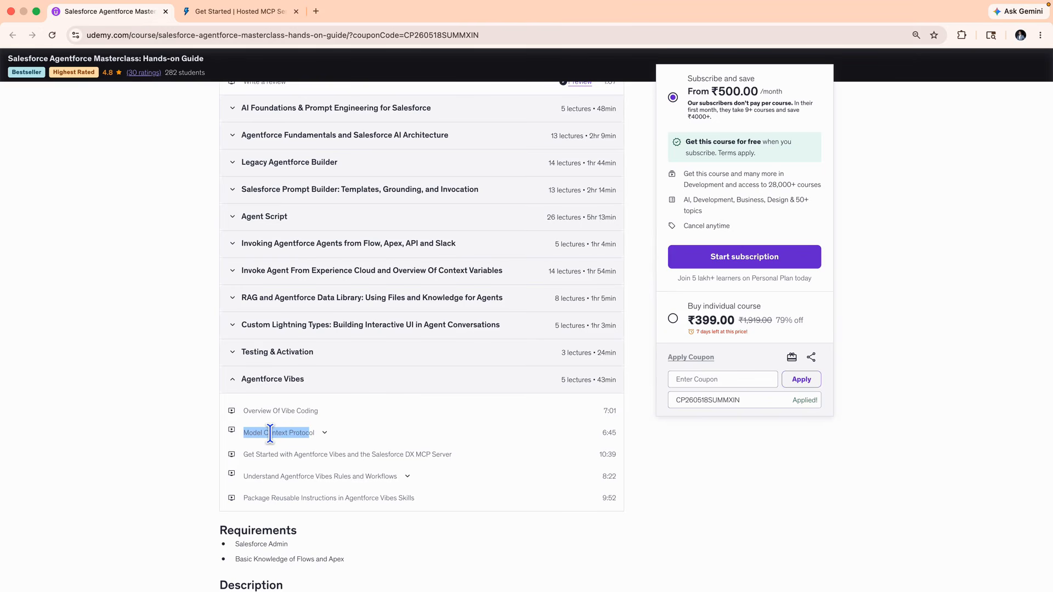
triple_click(356, 454)
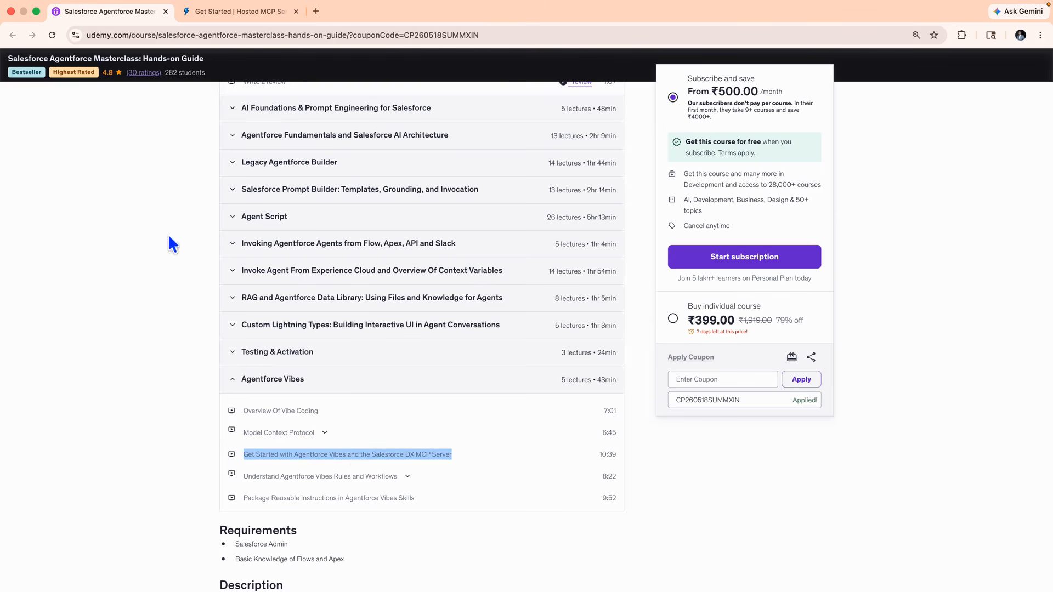
click(233, 23)
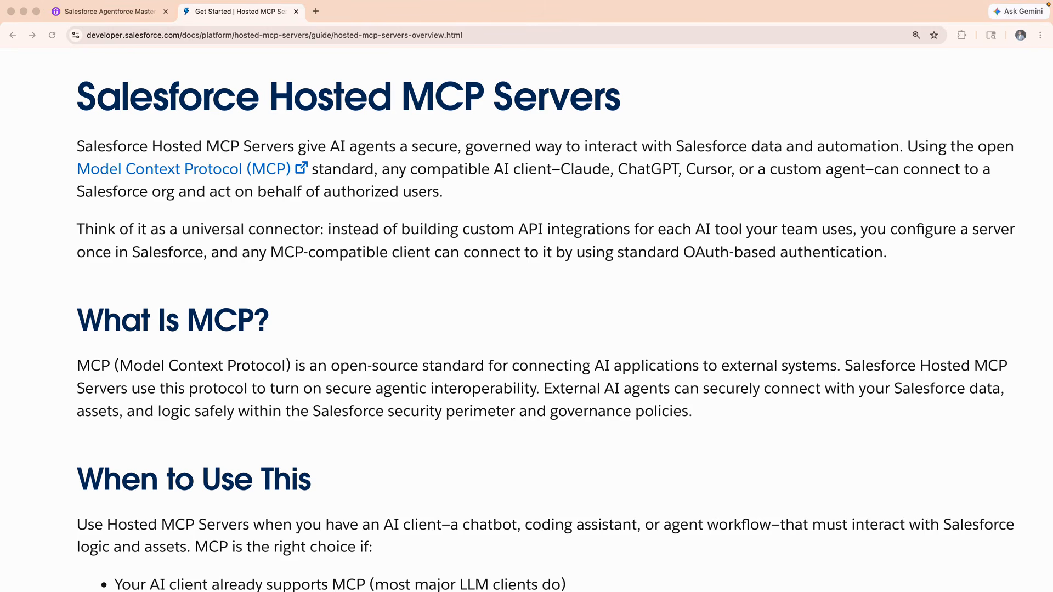
Step: Switch to Salesforce Setup, find the App Manager with the search term "app manager", and start a new external client app
key(ctrl+Right)
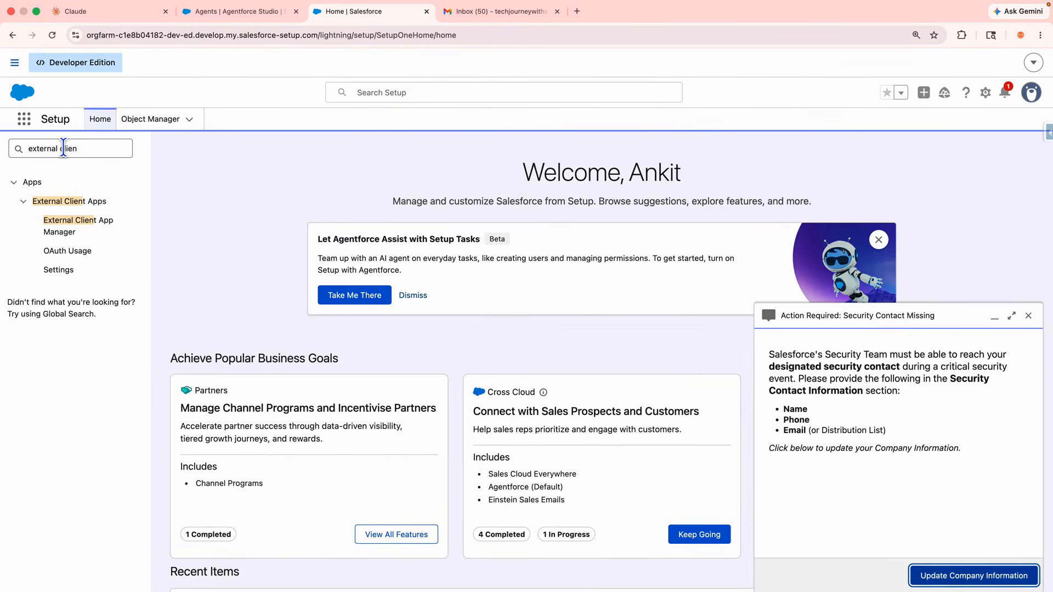
triple_click(63, 147)
key(BackSpace)
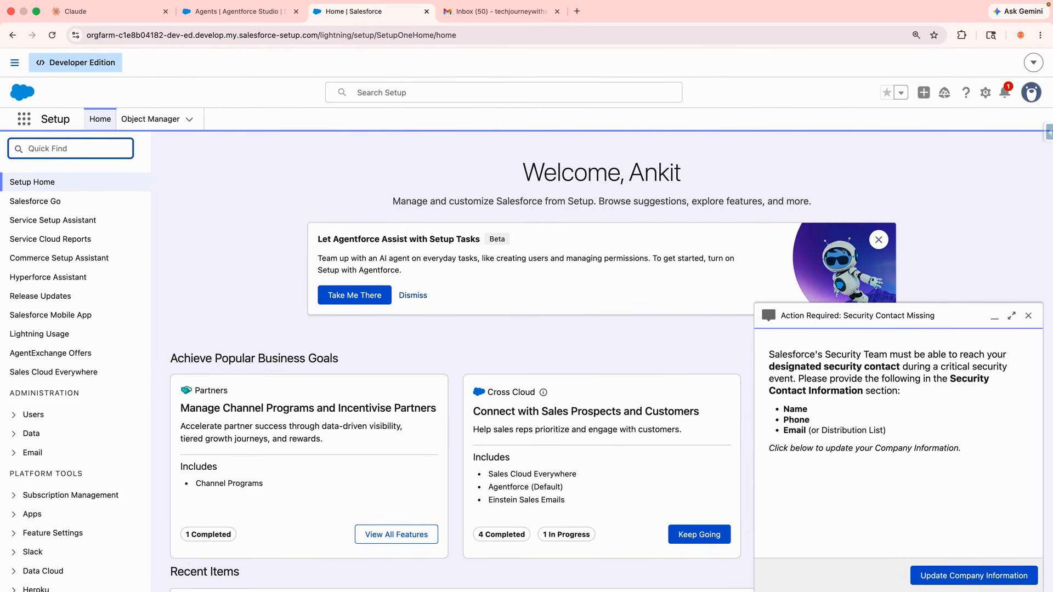
text(app manager)
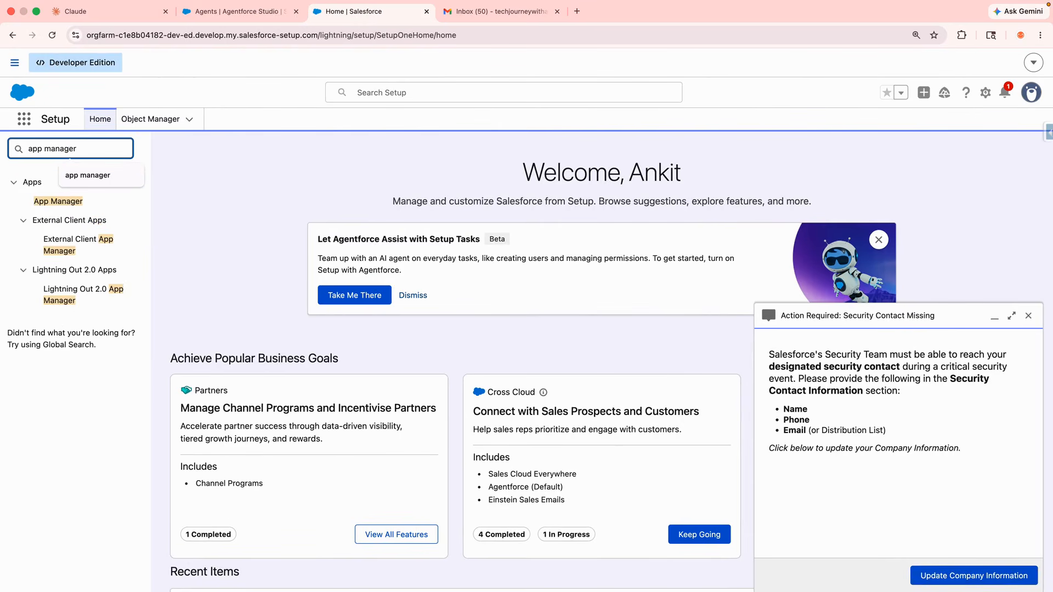
click(62, 203)
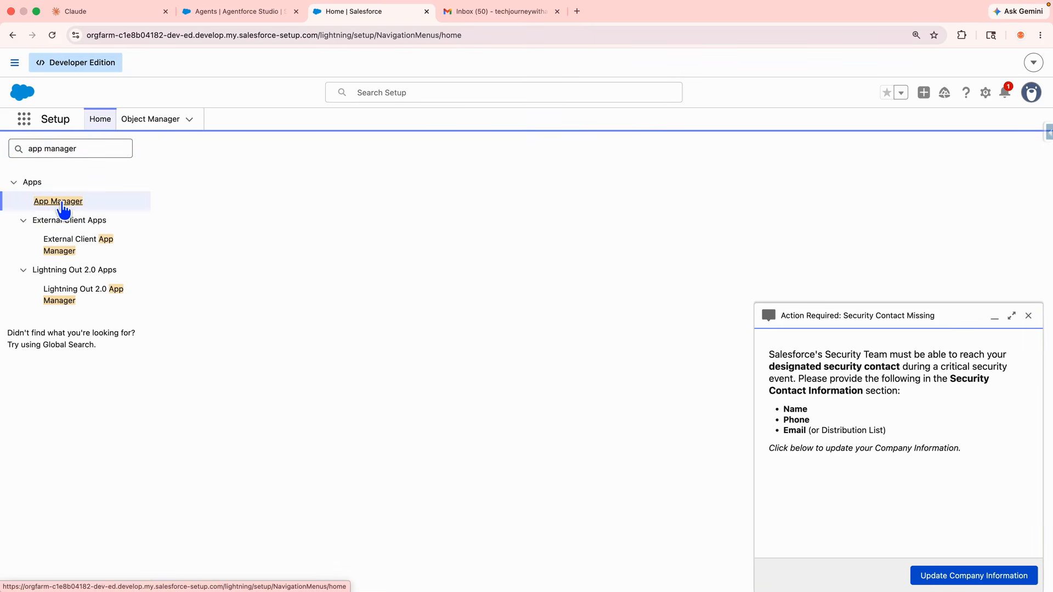
click(994, 316)
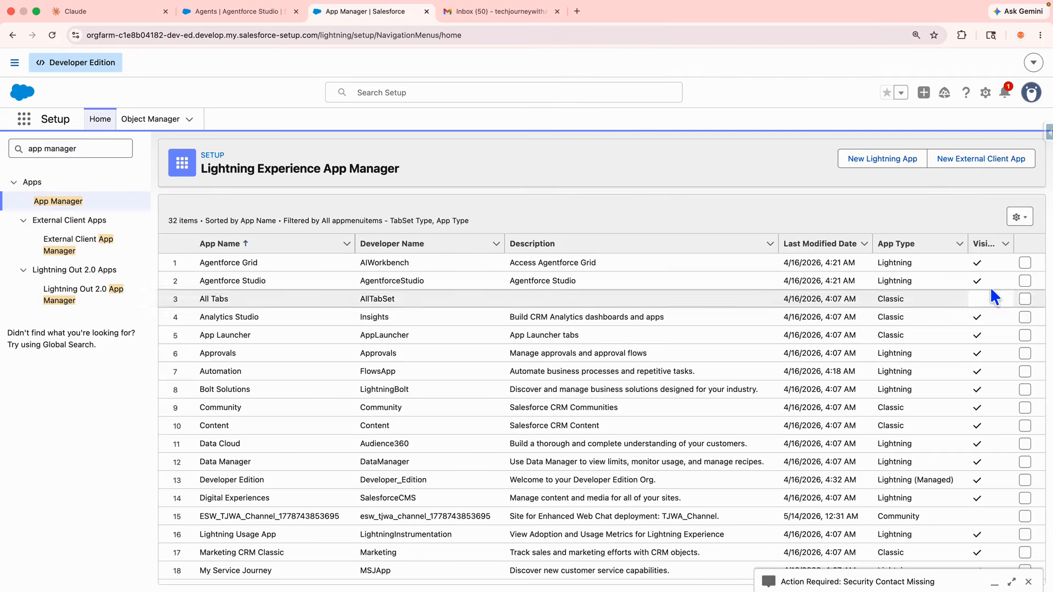
click(961, 163)
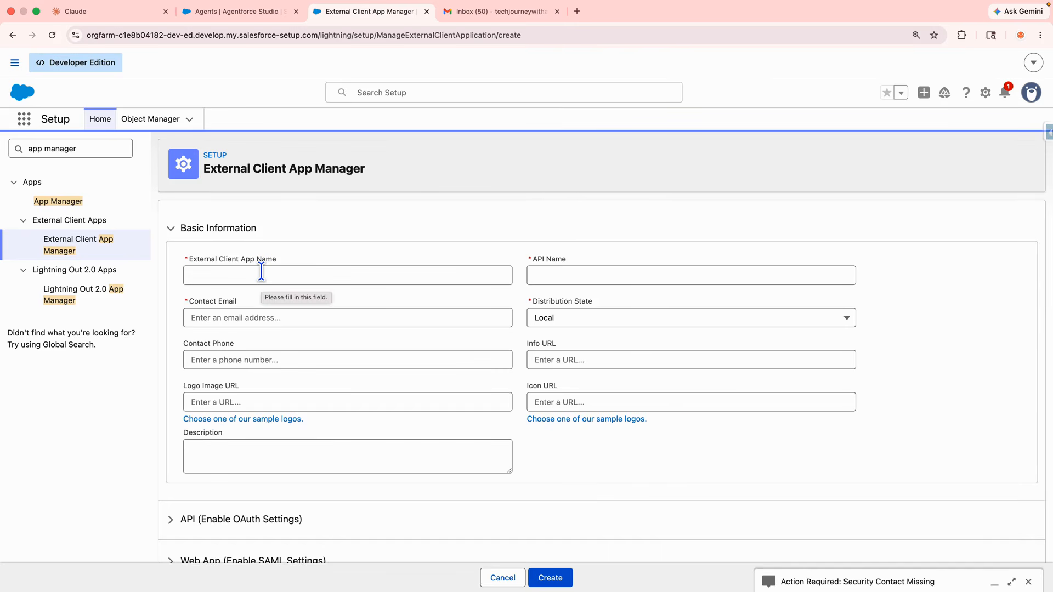
Step: Name the external client app "MCP Client App for Claude" and fill in the contact email with the saved address
click(261, 271)
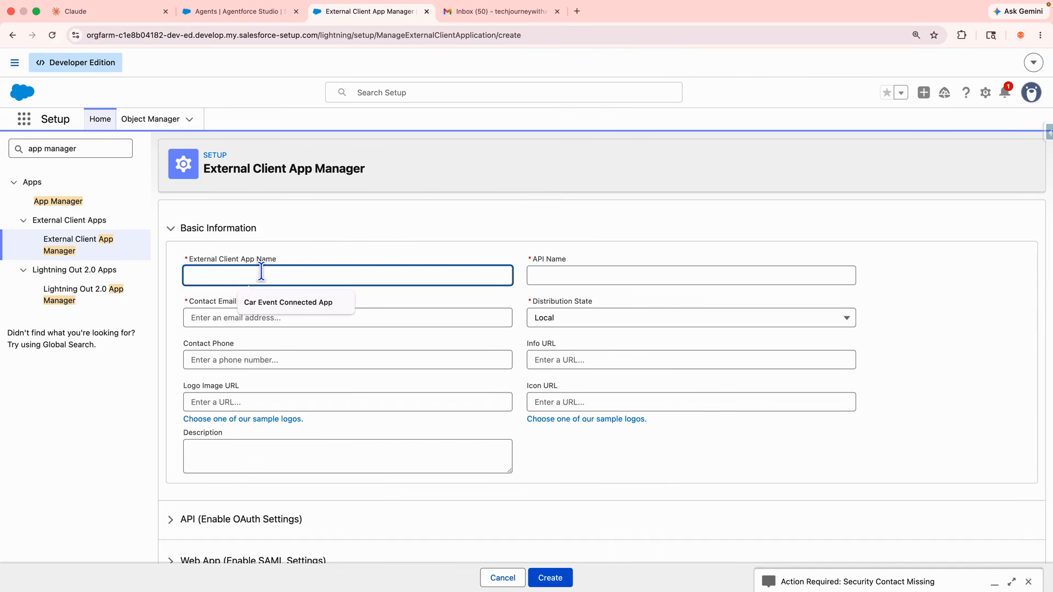
text(M)
key(BackSpace)
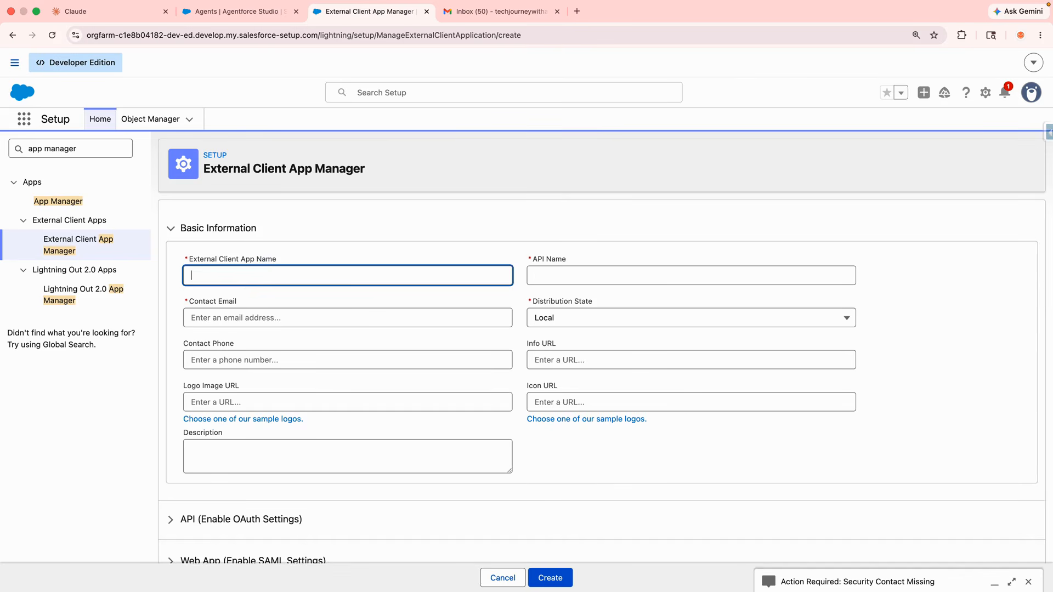
text(MCP Client App f)
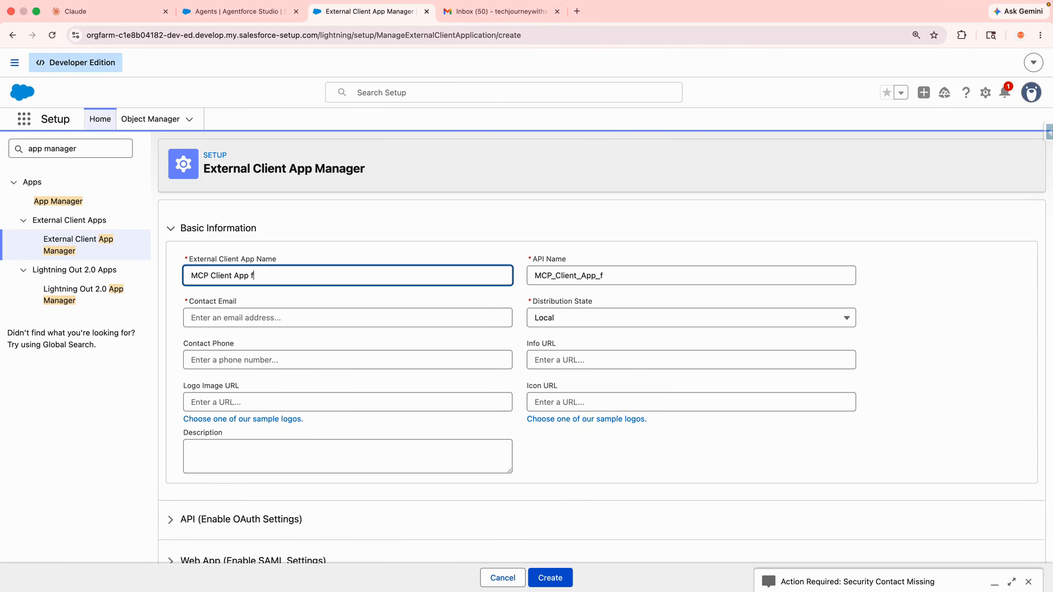
text(or Claude)
key(Tab)
key(Tab)
click(217, 317)
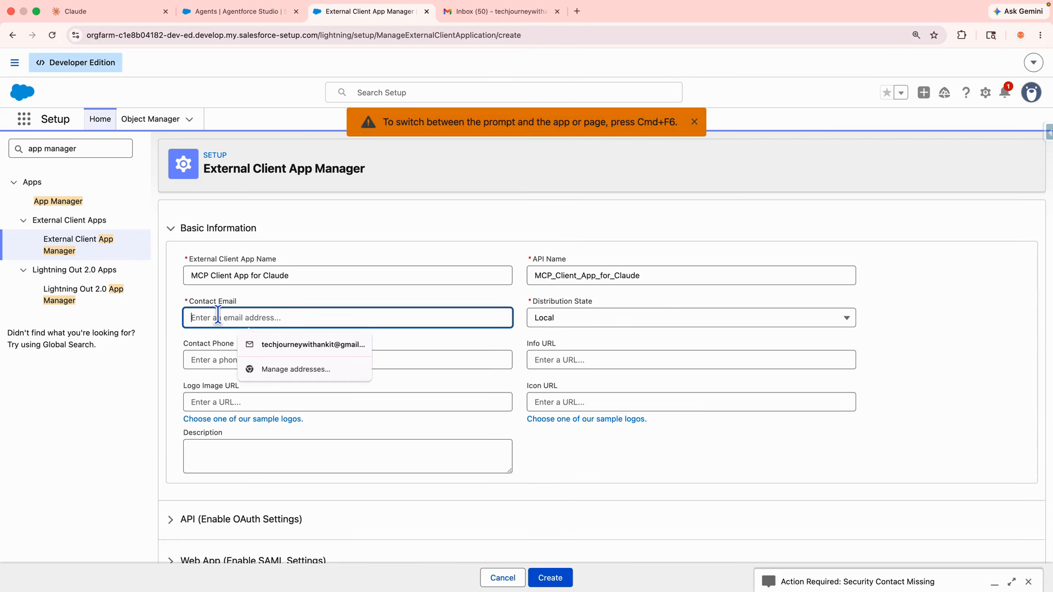
click(296, 344)
key(Tab)
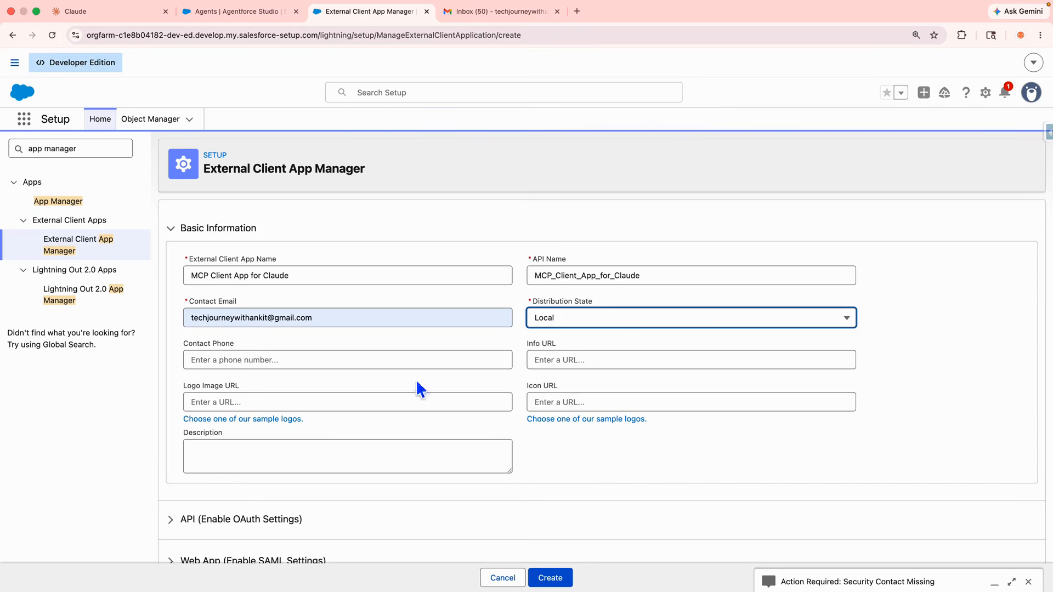
Step: Enable OAuth in the API section of the new external client app
scroll(230, 452, down, 3)
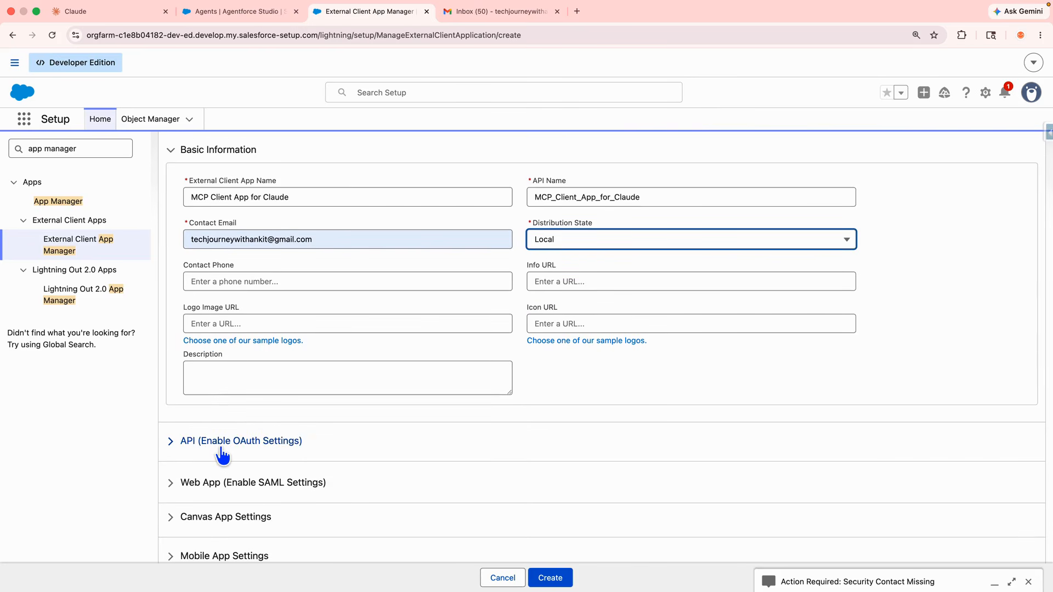
click(222, 452)
scroll(219, 445, down, 1)
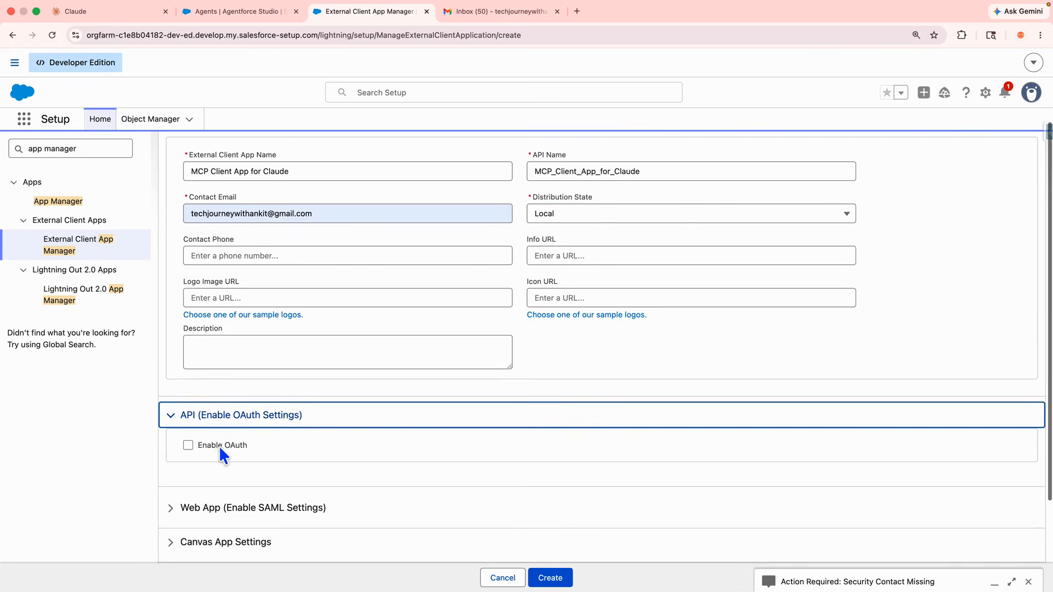
click(187, 444)
scroll(186, 445, down, 2)
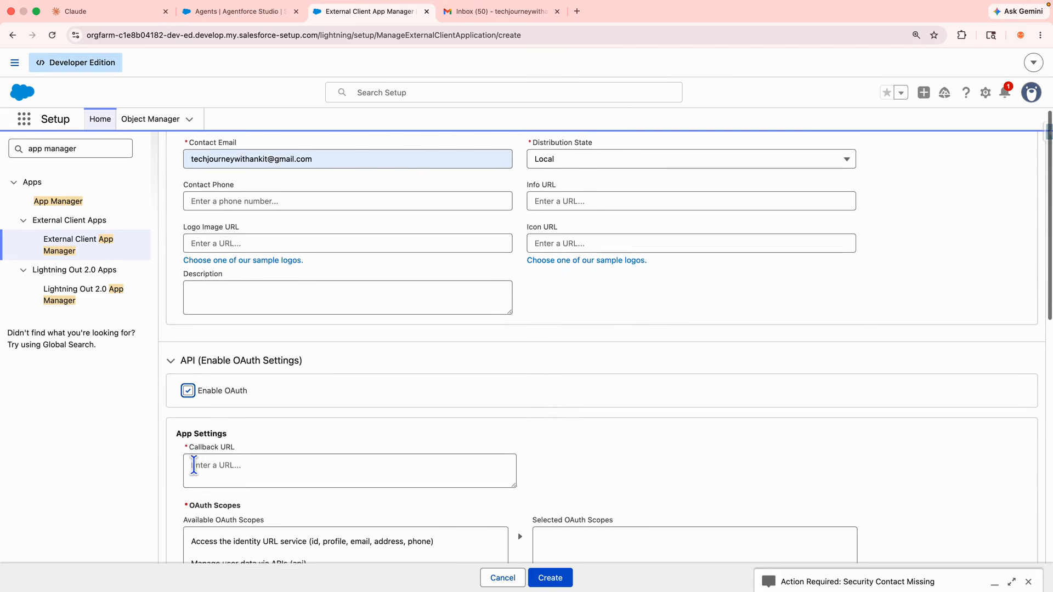
Step: Switch to the Hosted MCP Servers documentation and open Create an External Client App under Set Up Your Org
click(208, 480)
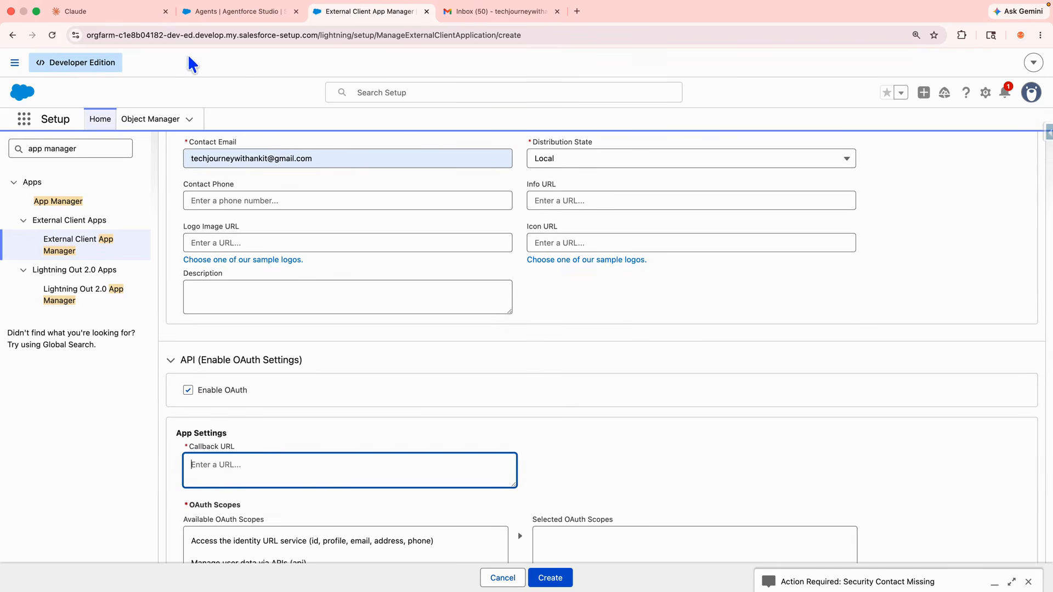
click(207, 12)
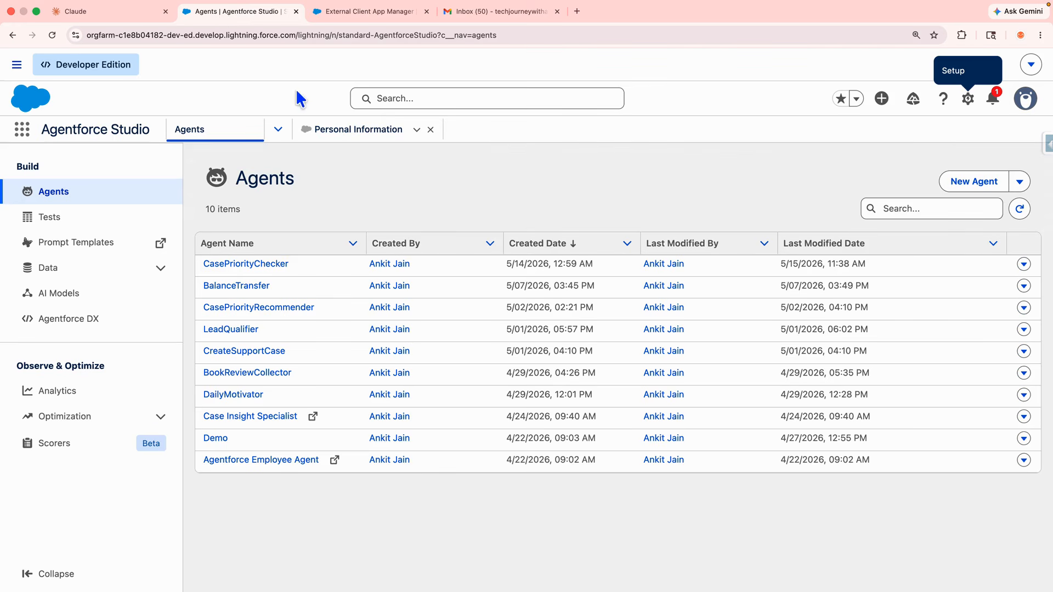
click(342, 32)
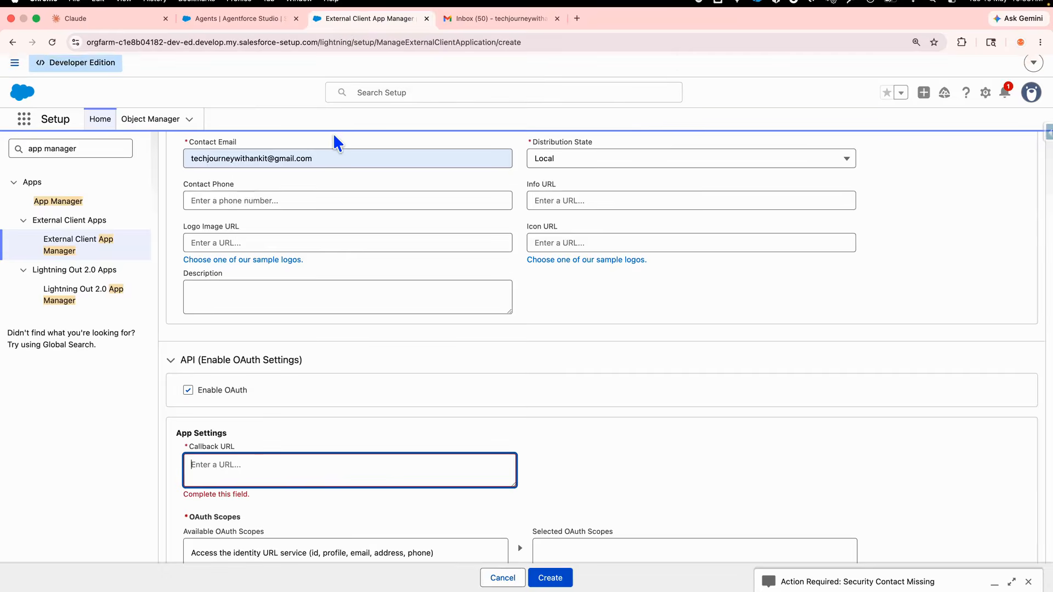
key(ctrl+Left)
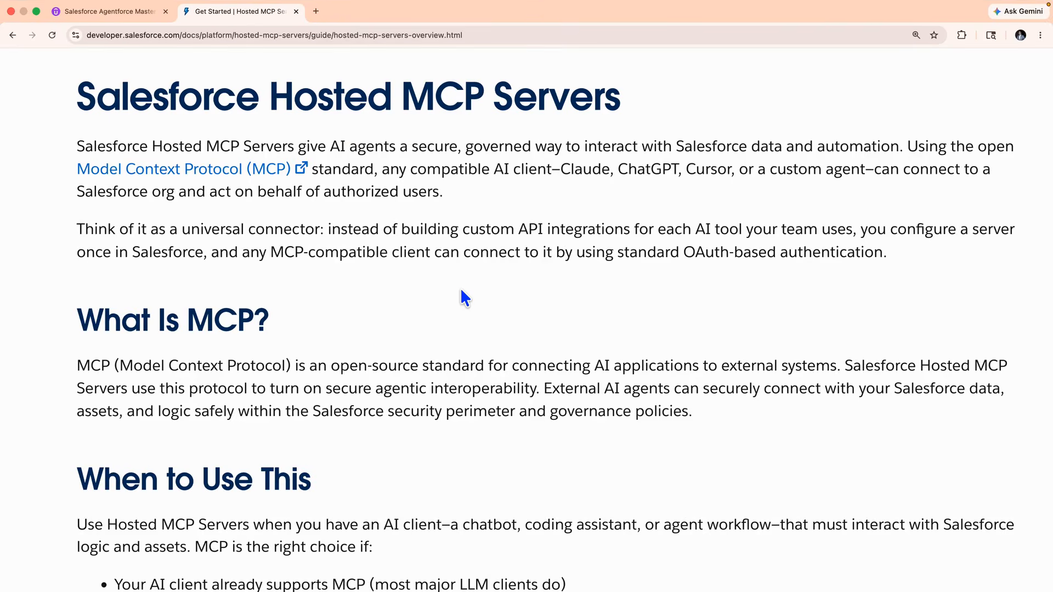
scroll(460, 288, down, 5)
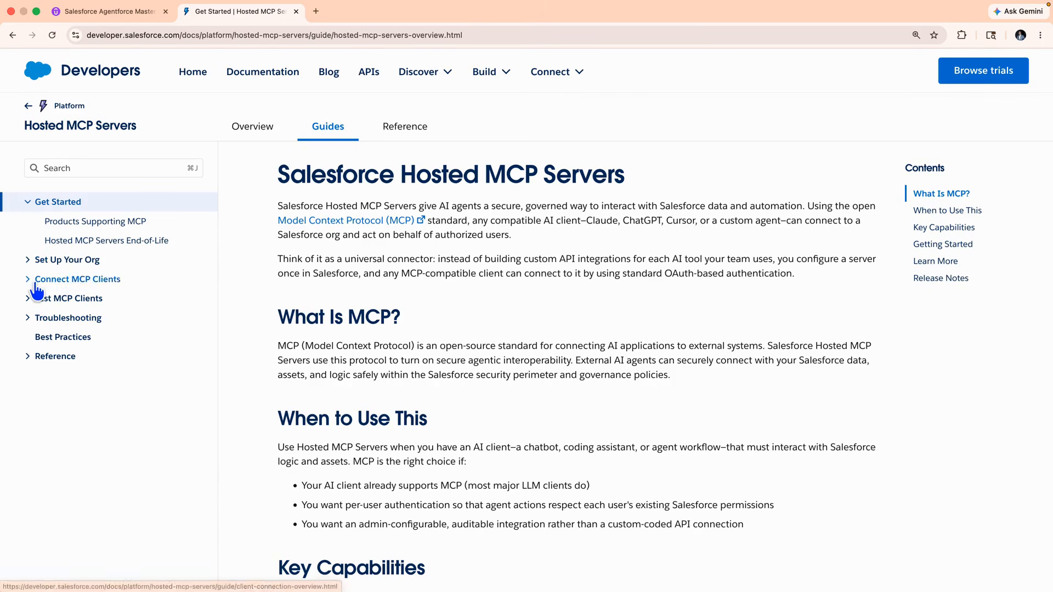
click(27, 260)
click(77, 278)
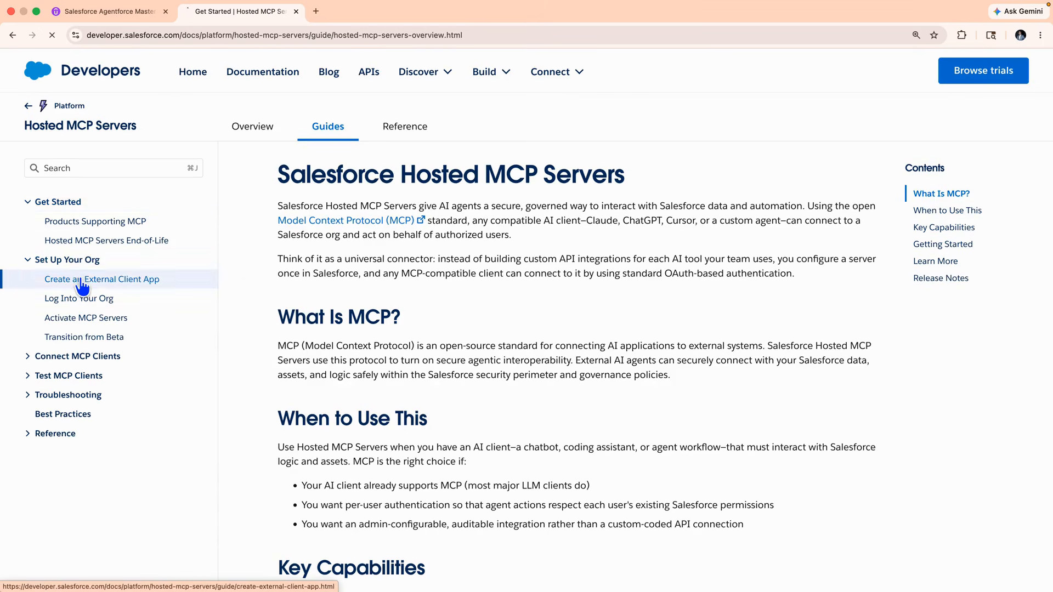
scroll(442, 475, down, 3)
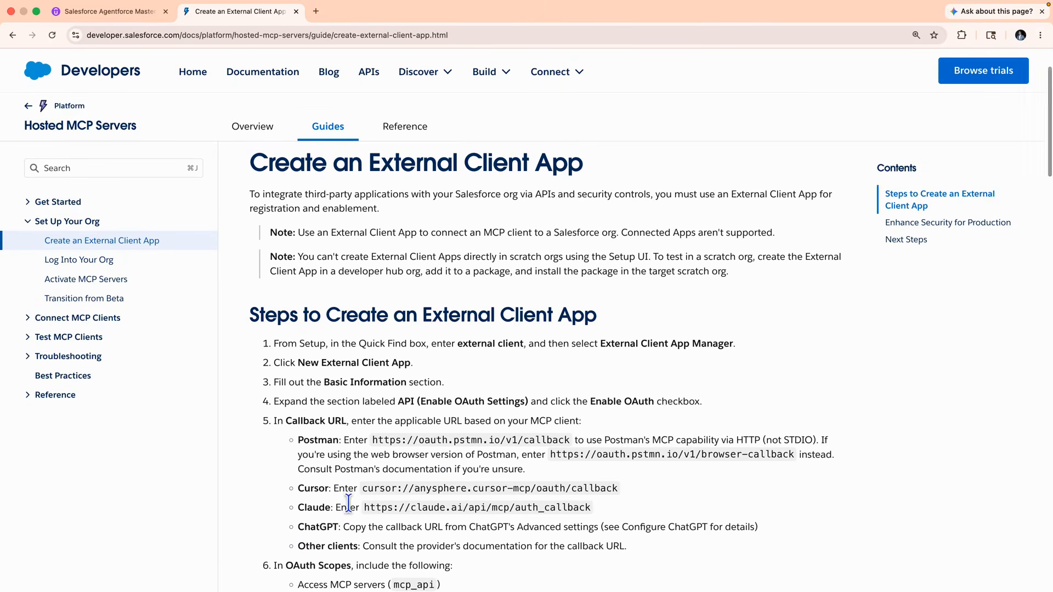
drag(365, 507, 594, 508)
key(super+c)
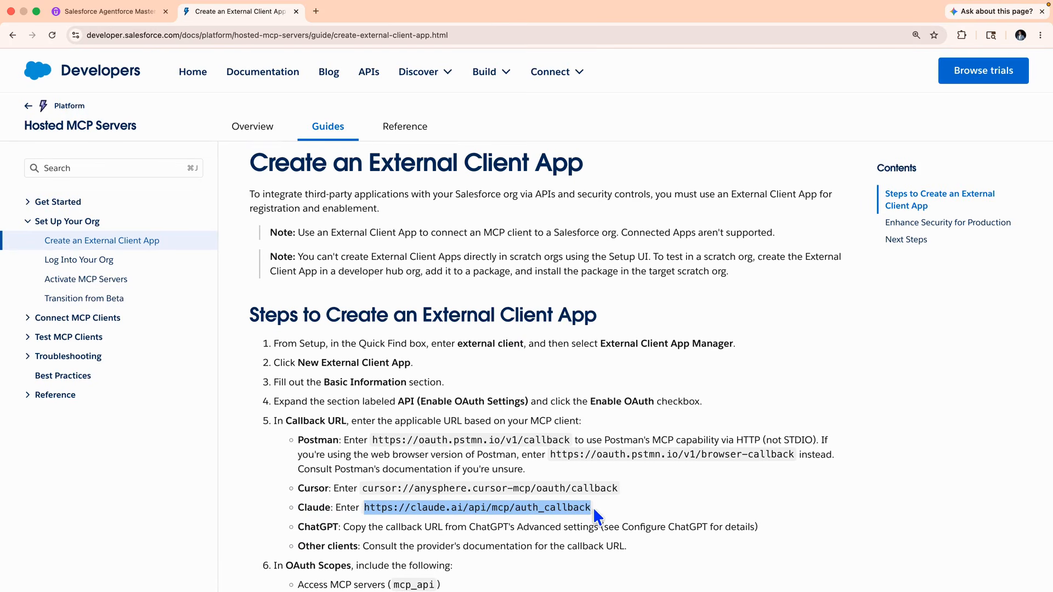
key(ctrl+Right)
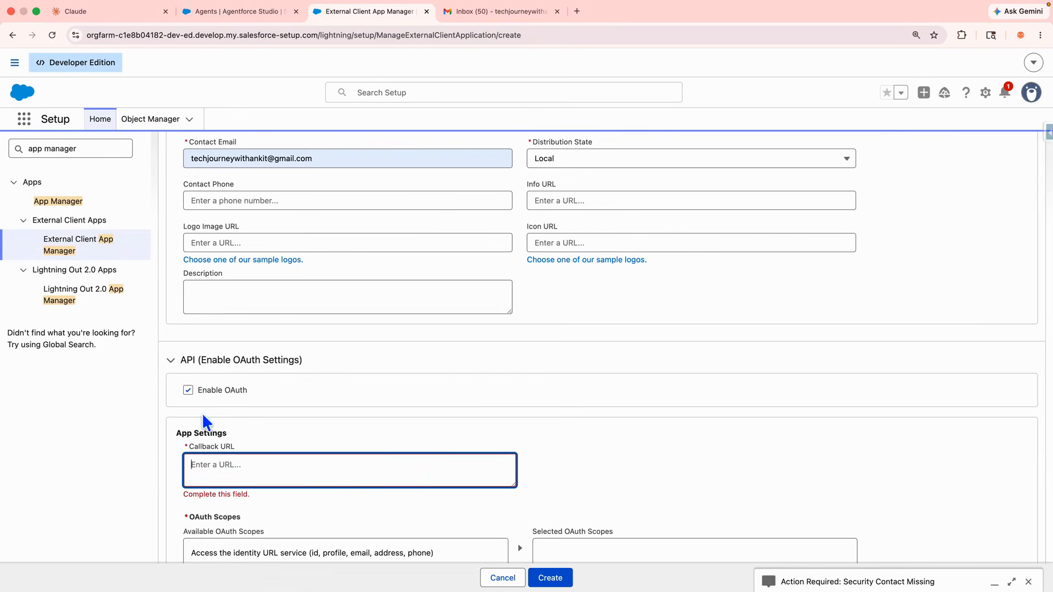
key(super+v)
Step: Add the OAuth scope "Perform requests at any time (refresh_token, offline_access)" to the selected scopes
scroll(283, 515, down, 2)
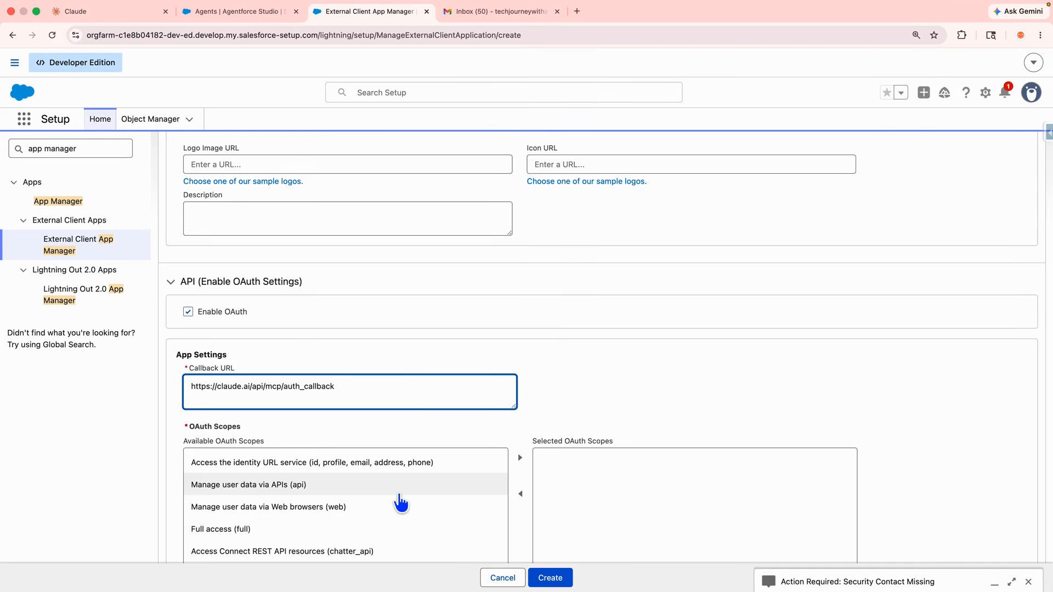
scroll(401, 502, down, 3)
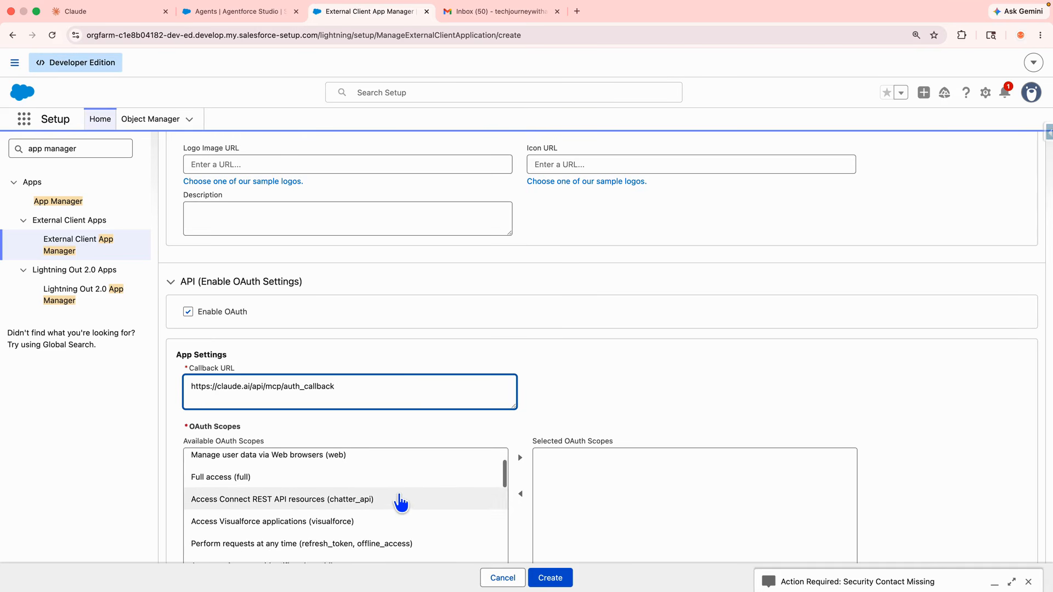
scroll(399, 501, down, 2)
click(388, 518)
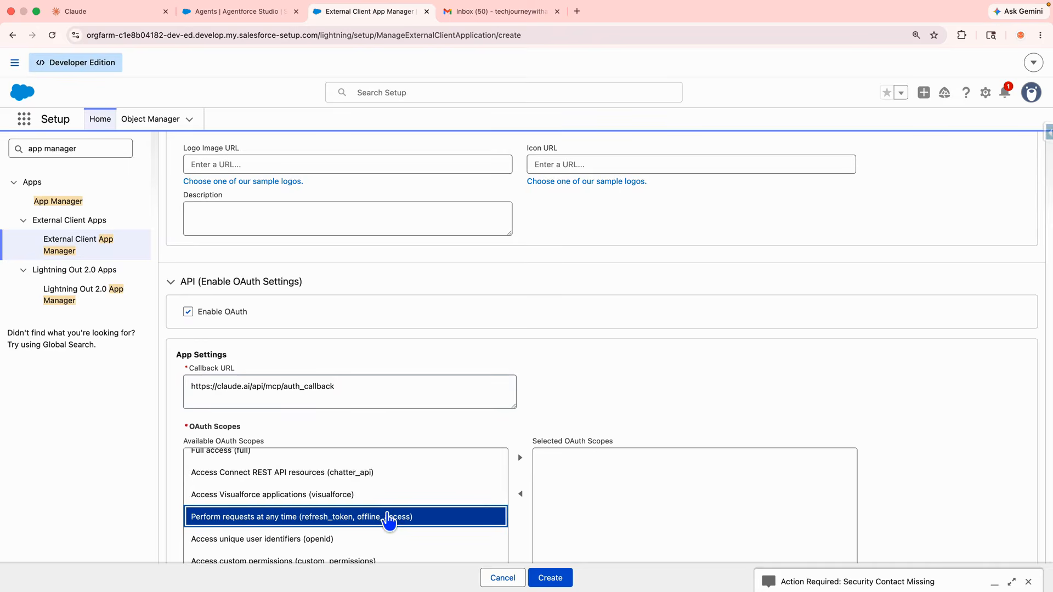
click(520, 458)
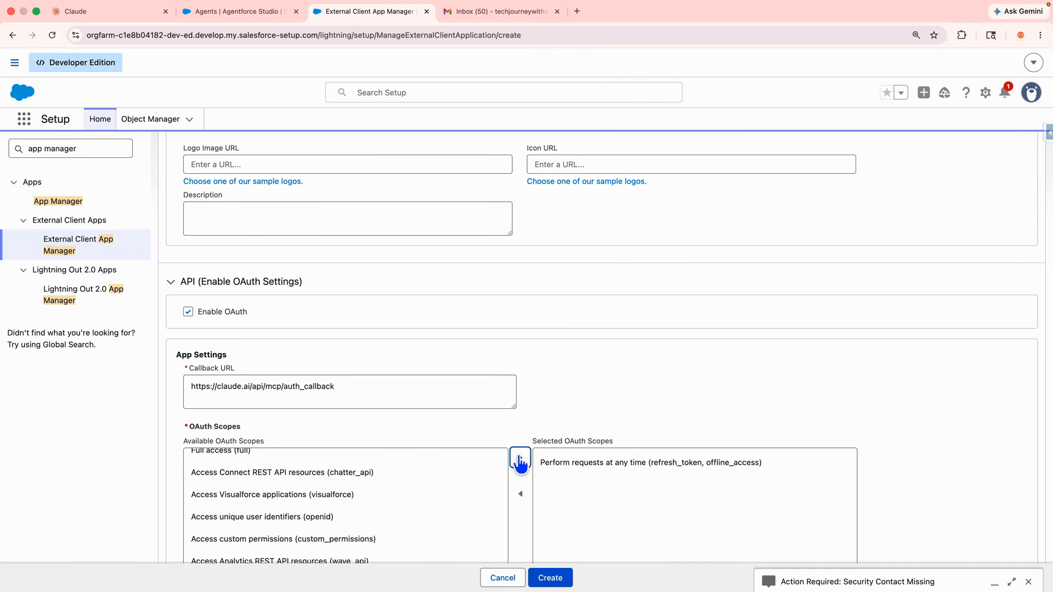
Step: Add the OAuth scope "Access Salesforce hosted MCP servers (mcp_api)" to the selected scopes
scroll(384, 512, down, 6)
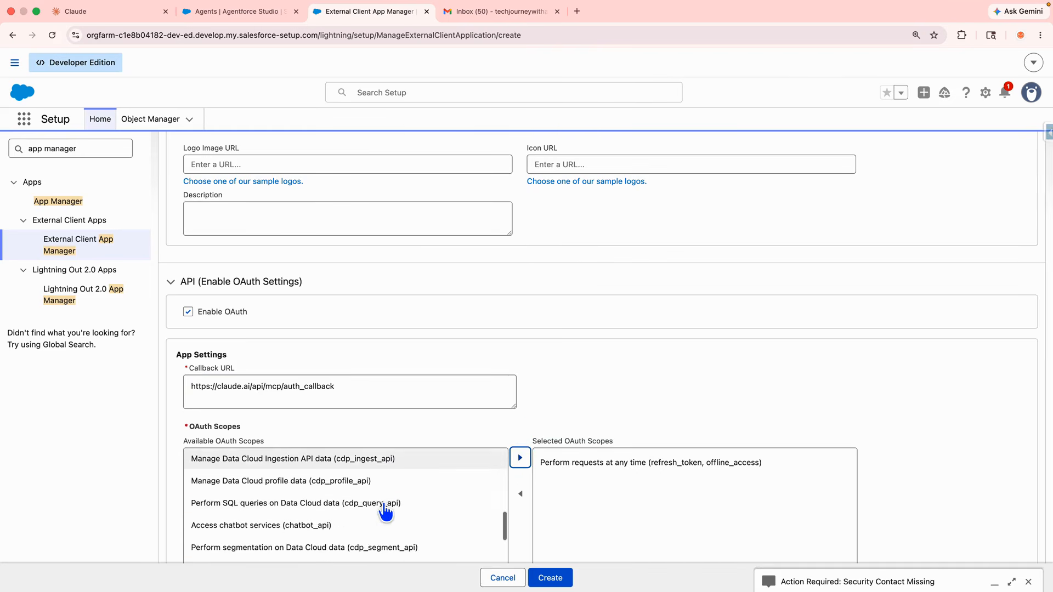
click(386, 509)
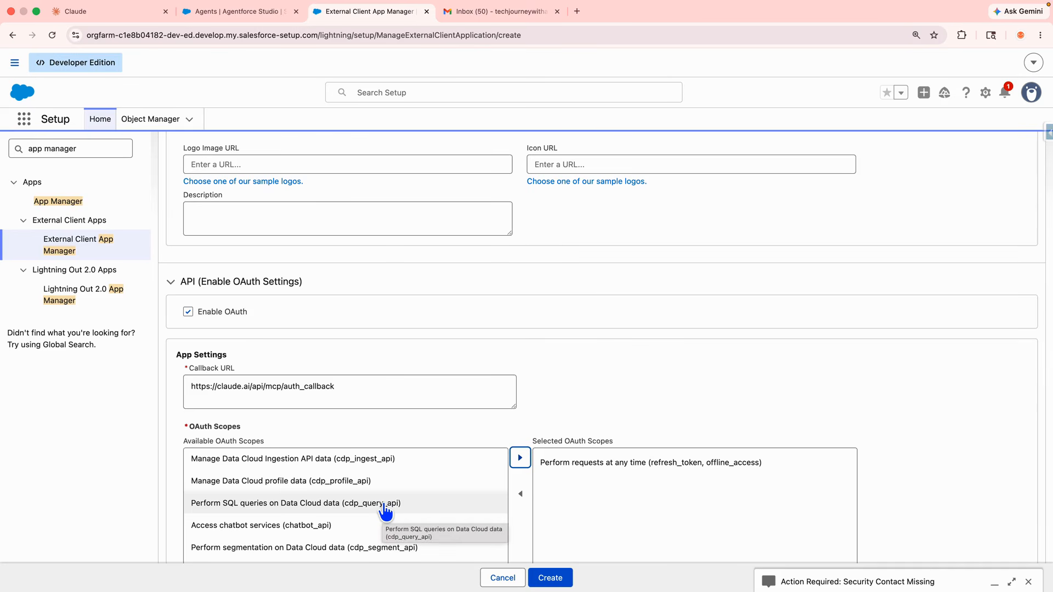
scroll(385, 510, down, 5)
scroll(386, 512, down, 3)
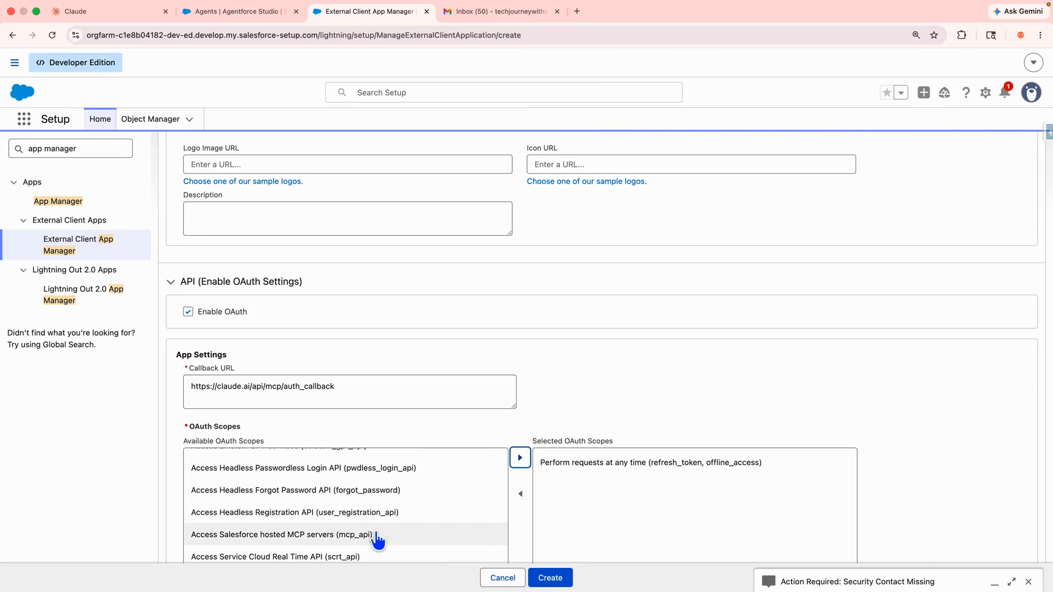
click(378, 535)
click(521, 459)
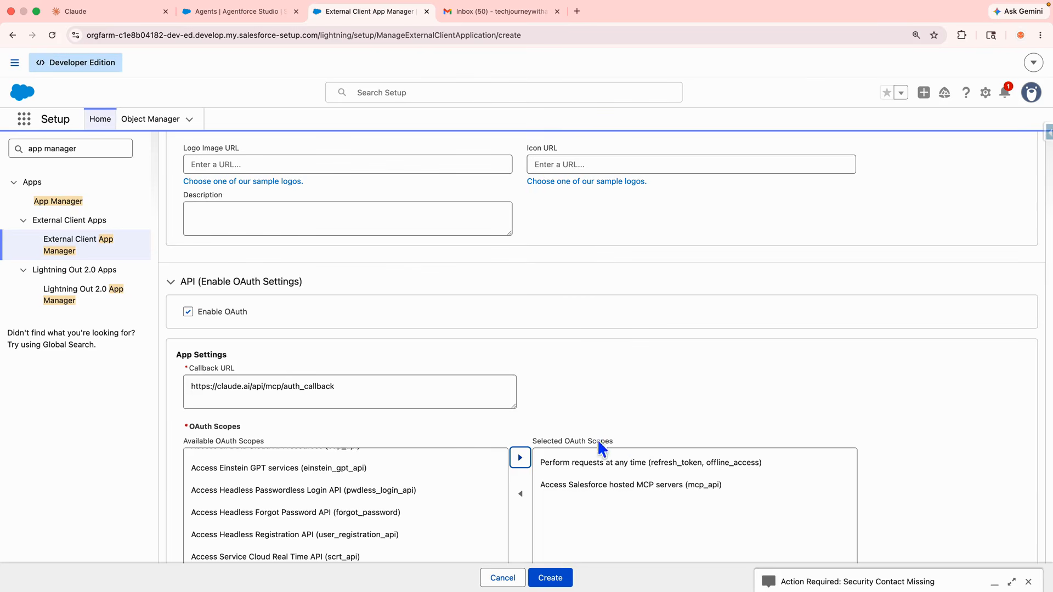
scroll(600, 441, down, 5)
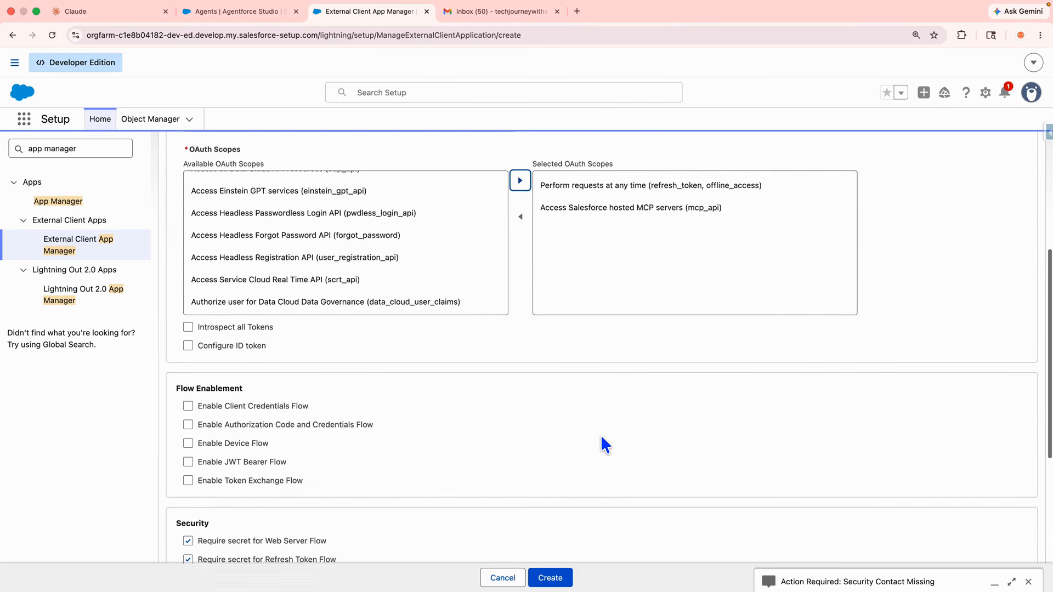
Step: Turn off the required secrets for Web Server Flow and Refresh Token Flow, enable JWT-based access tokens for named users, and create the app
scroll(602, 437, down, 2)
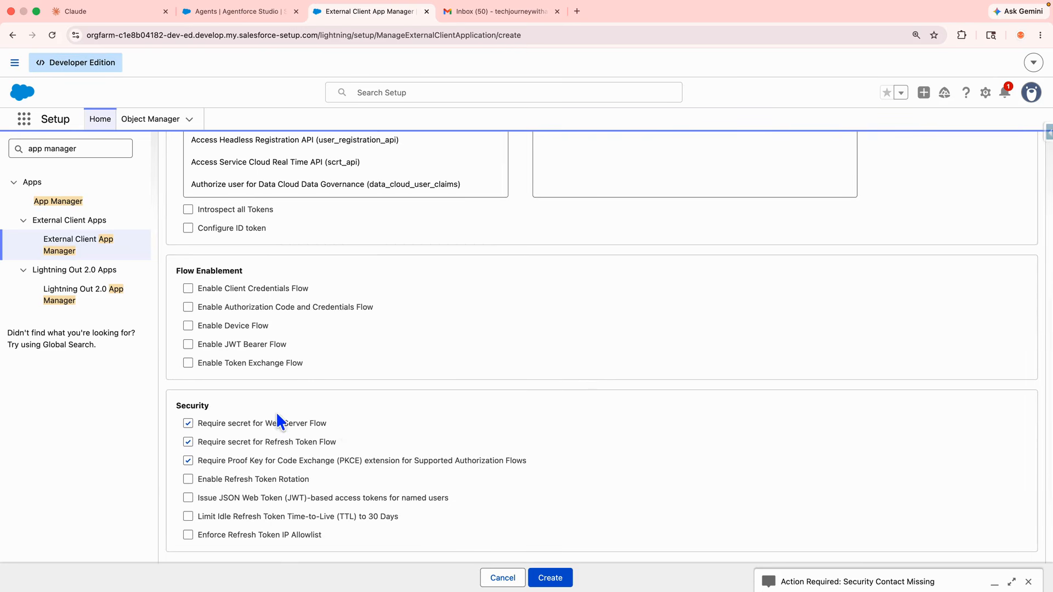
click(275, 423)
click(271, 442)
click(247, 498)
scroll(396, 387, down, 5)
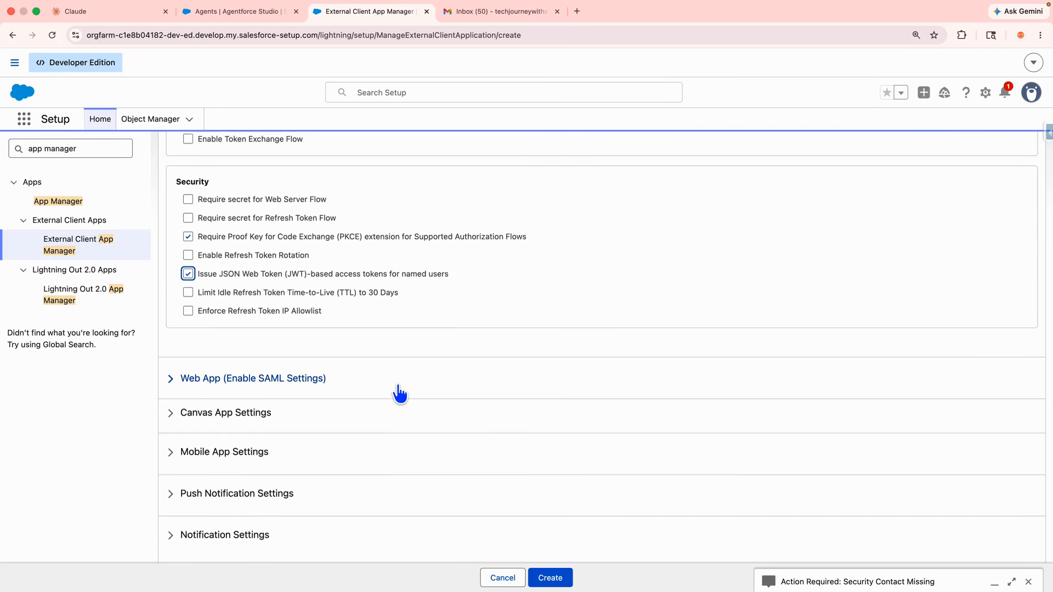
click(550, 578)
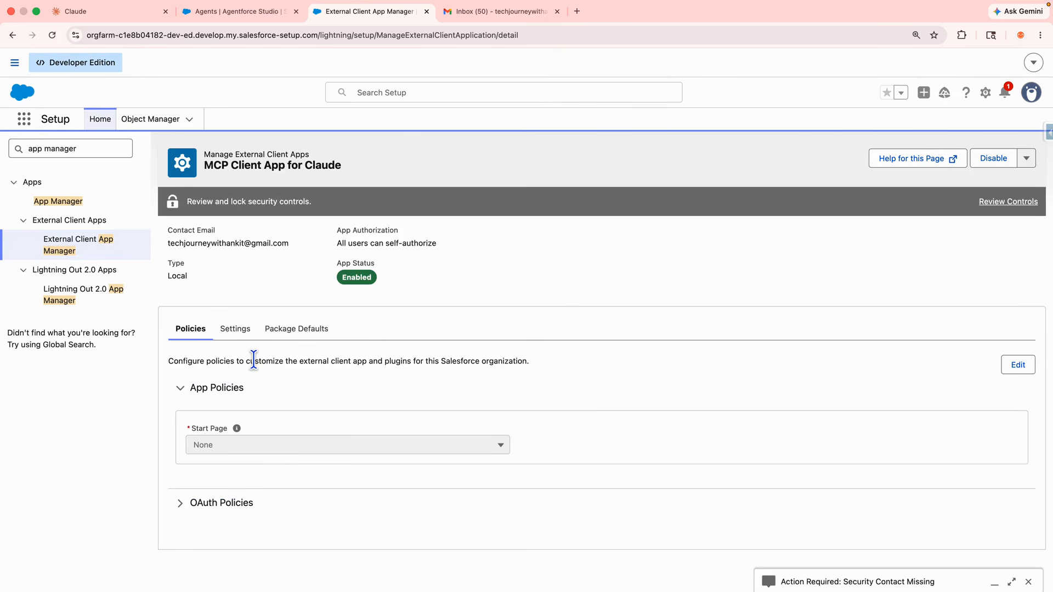
Step: Expand OAuth Settings in the new client app's settings and request its Consumer Key and Secret
click(239, 331)
scroll(280, 428, down, 6)
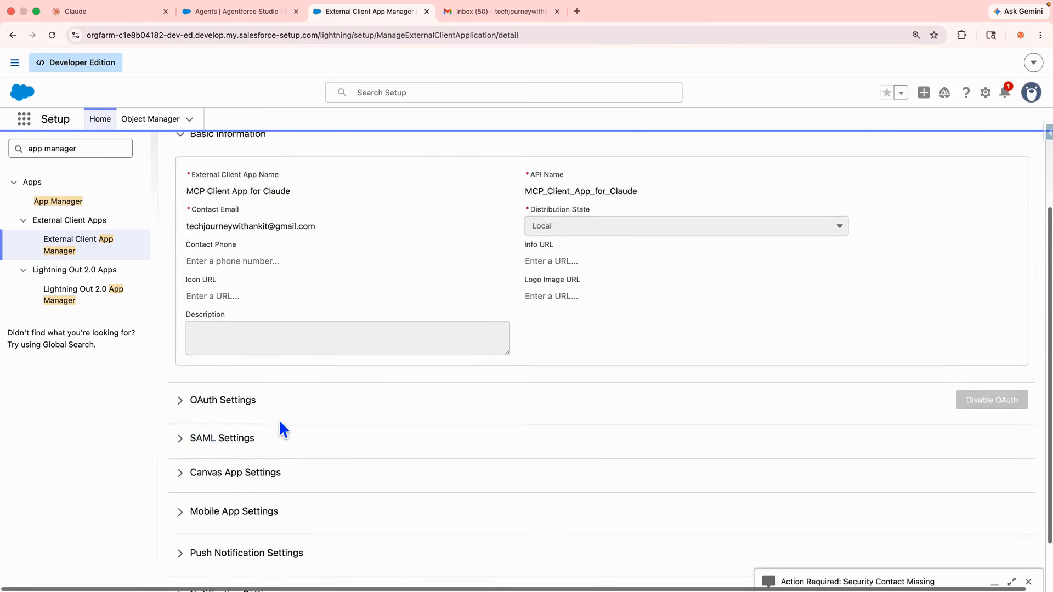
click(240, 351)
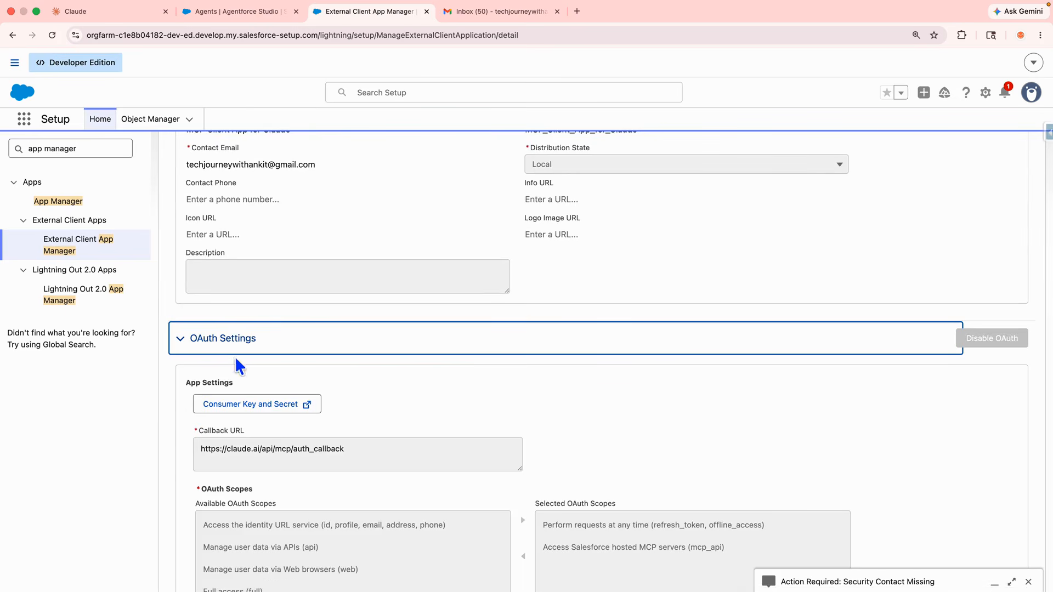
click(254, 411)
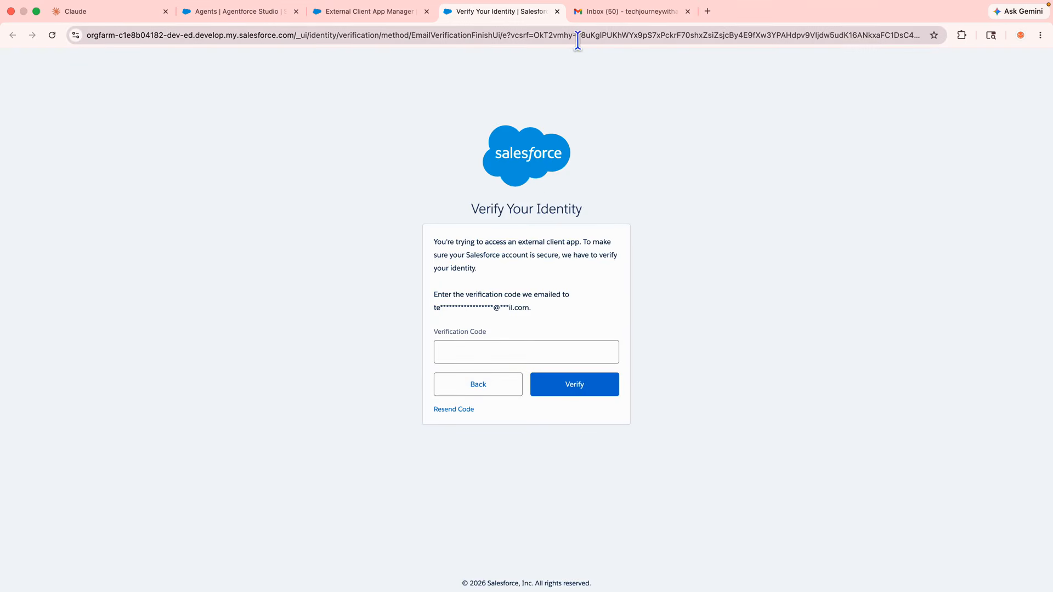
Step: Copy the verification code from the newest Salesforce identity email in Gmail and enter it in the Verification Code field
click(600, 19)
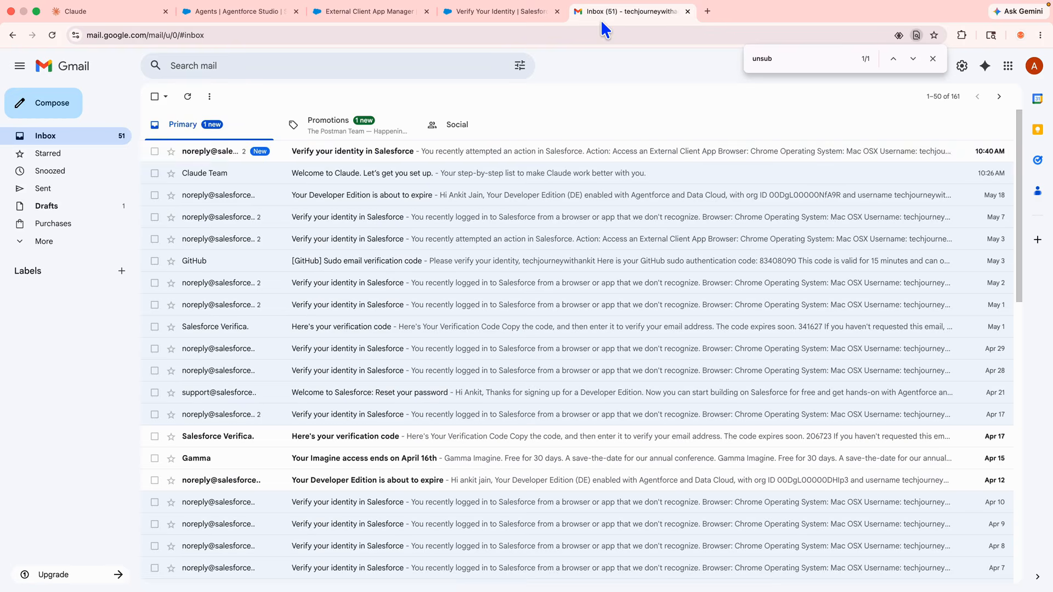
click(382, 152)
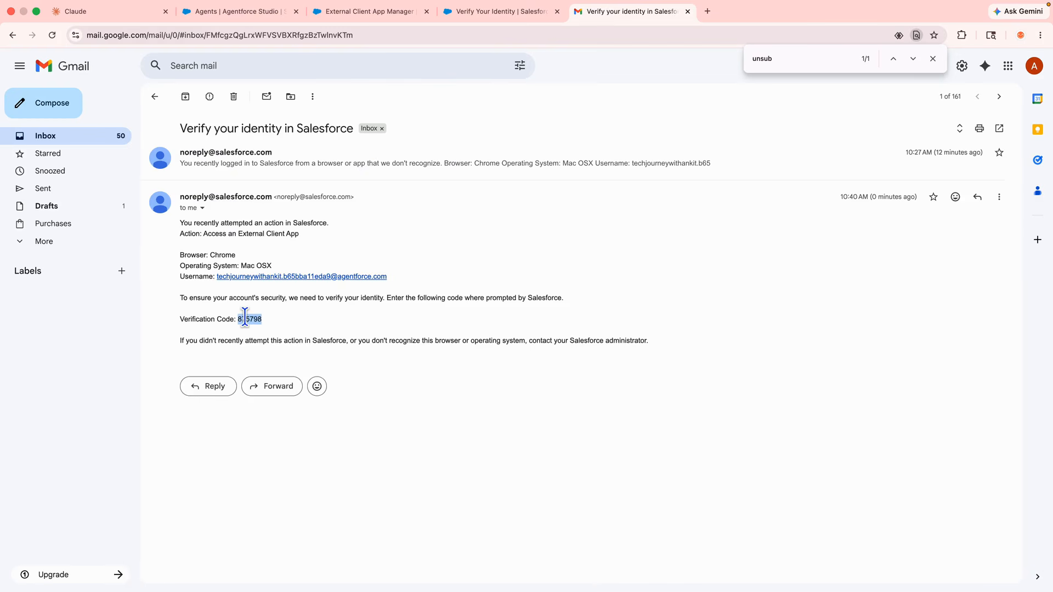
click(485, 15)
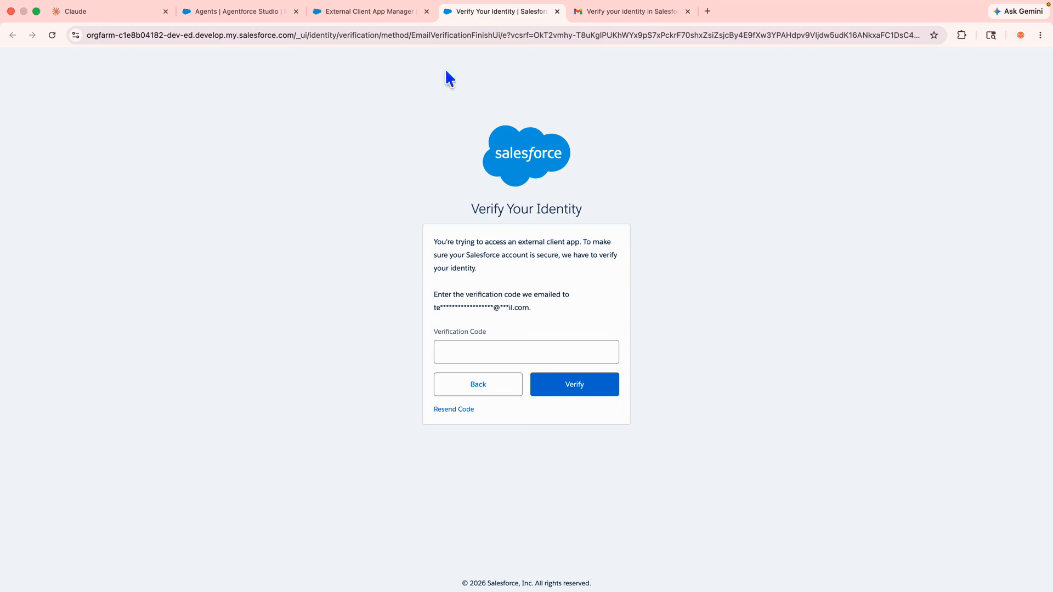
click(475, 345)
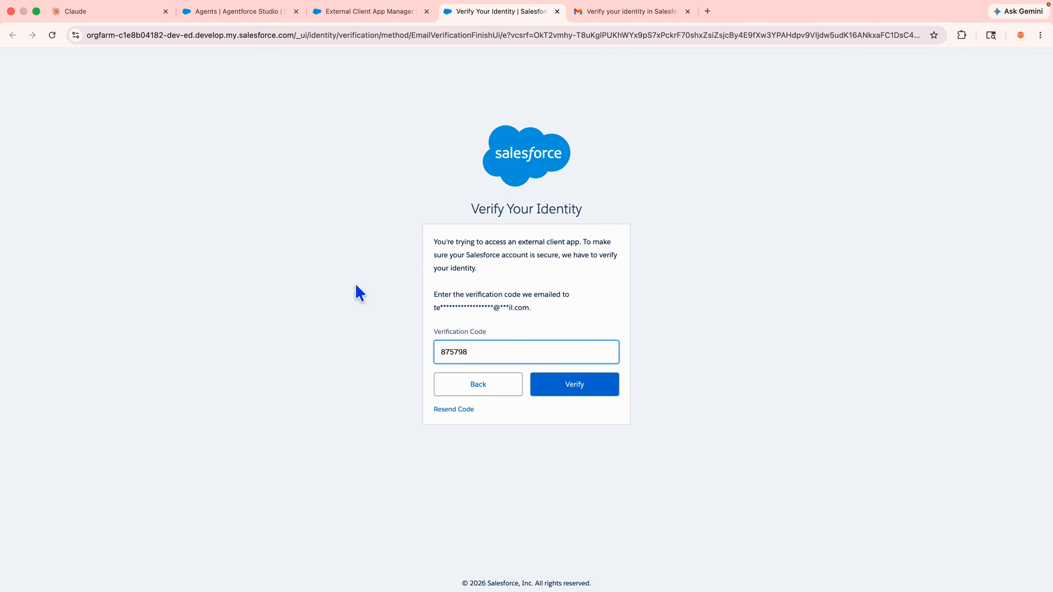
Step: Return to Salesforce Setup, search for "oAuth and", and open OAuth and OpenID Connect Settings
click(345, 20)
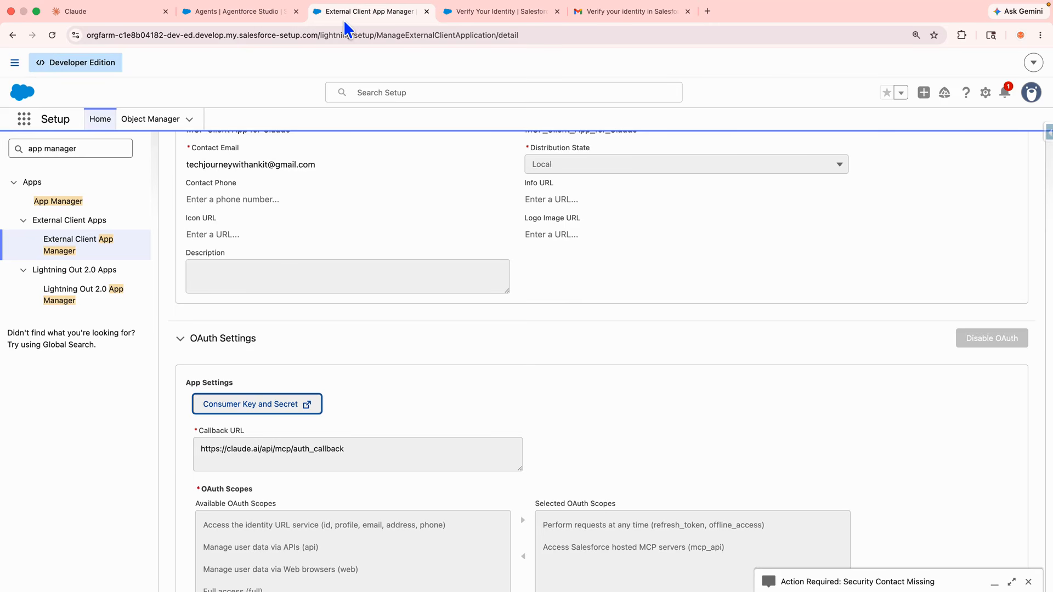
click(91, 151)
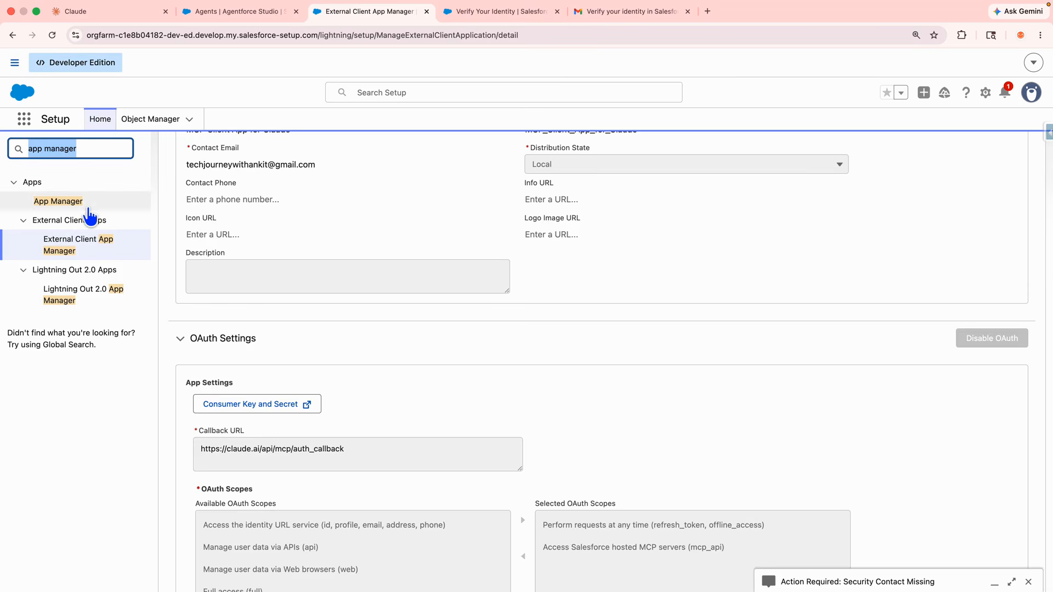
text(oAuth and)
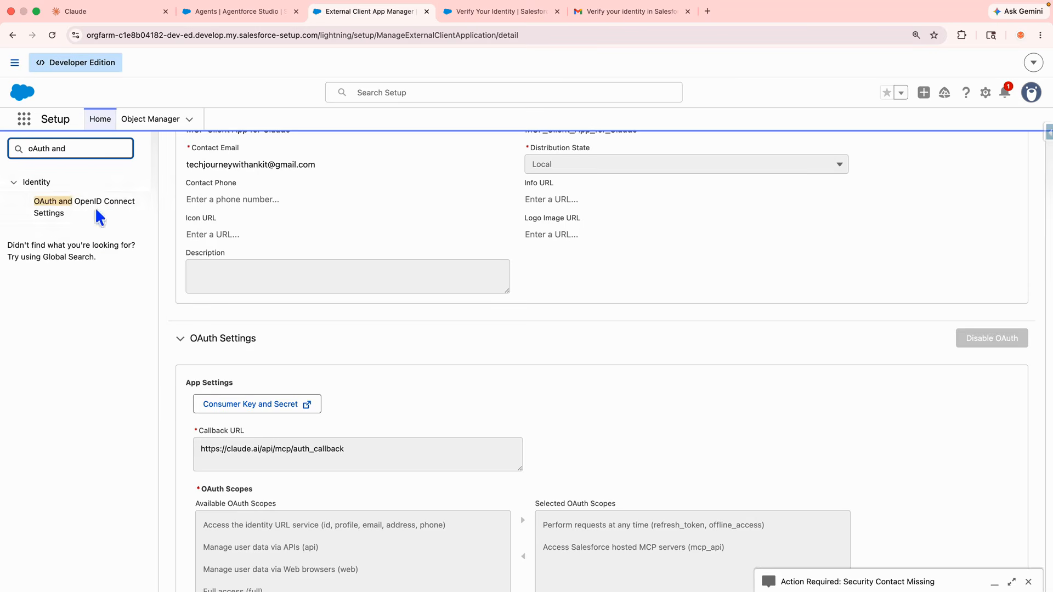
click(89, 209)
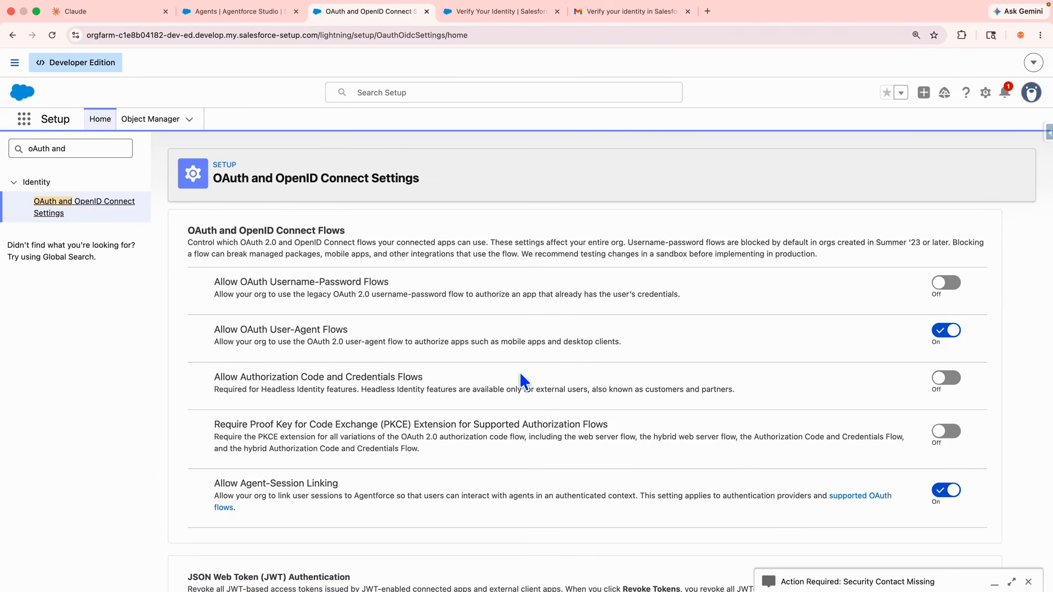
Step: Enable Require Proof Key for Code Exchange (PKCE) Extension for Supported Authorization Flows and accept the change
scroll(519, 373, down, 1)
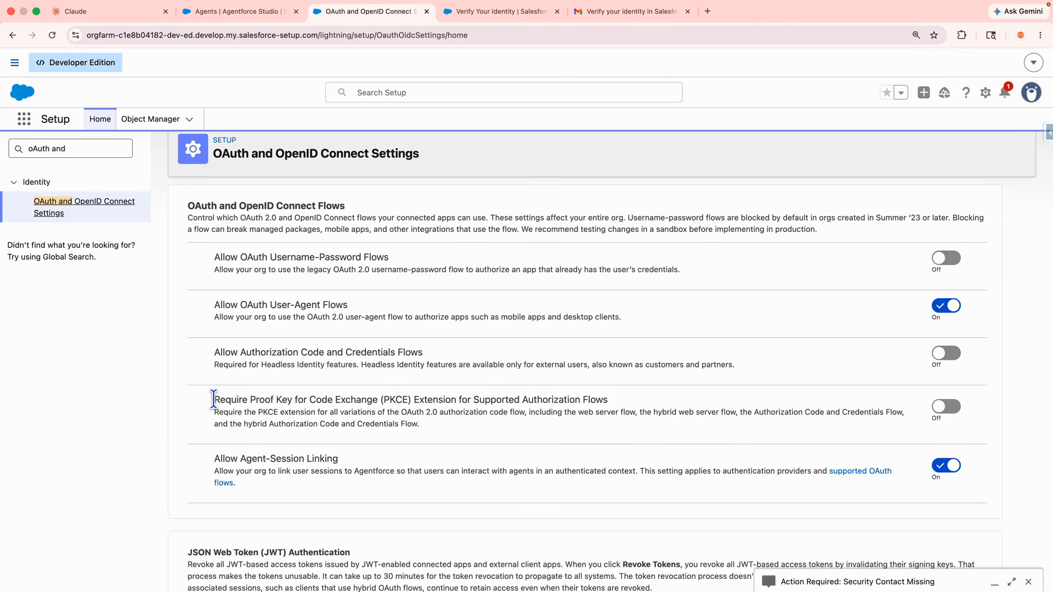
drag(213, 399, 473, 403)
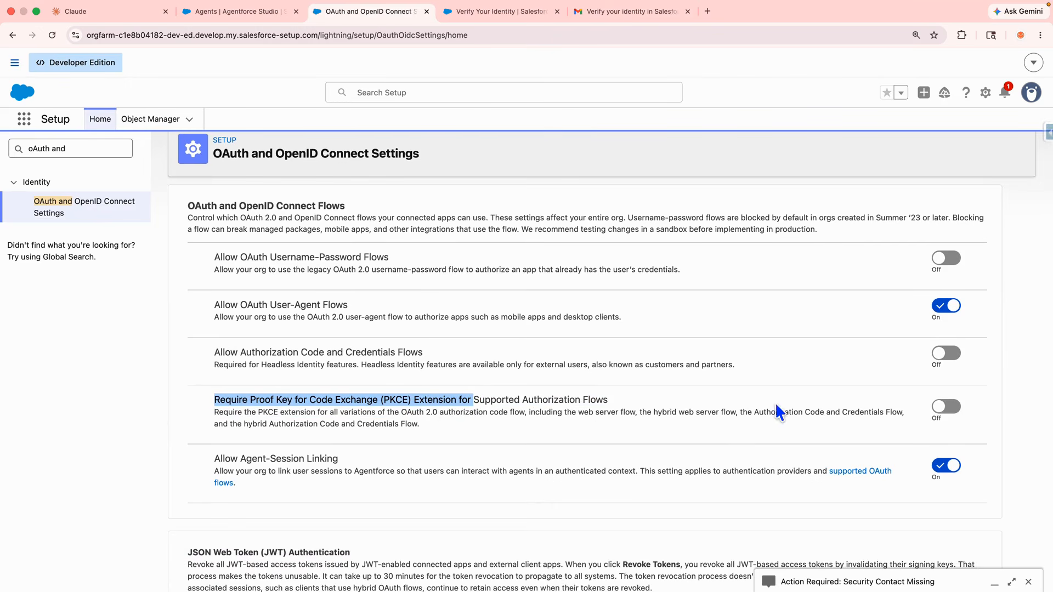
click(957, 409)
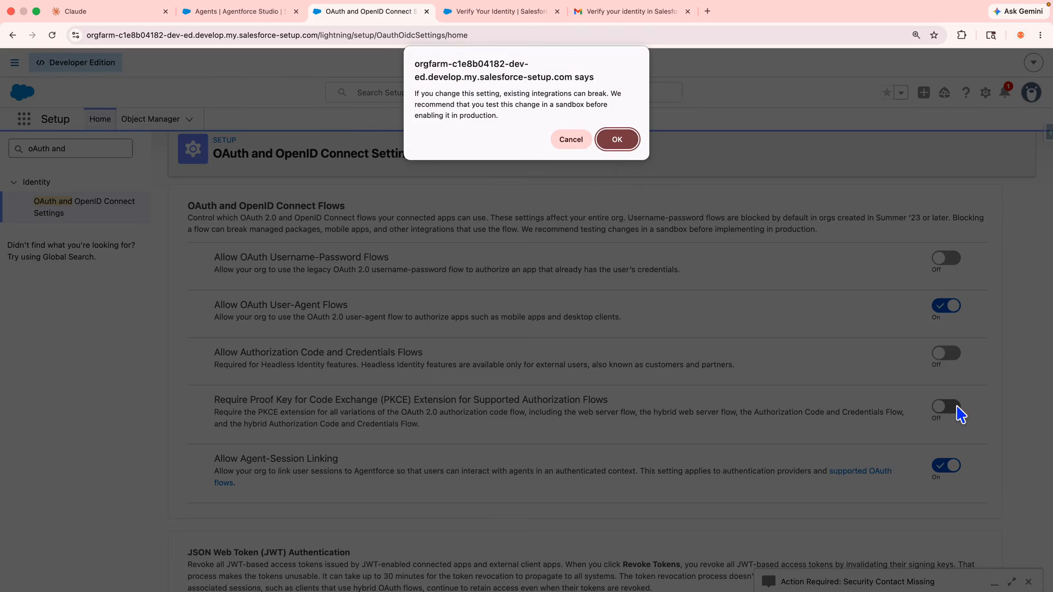
click(616, 139)
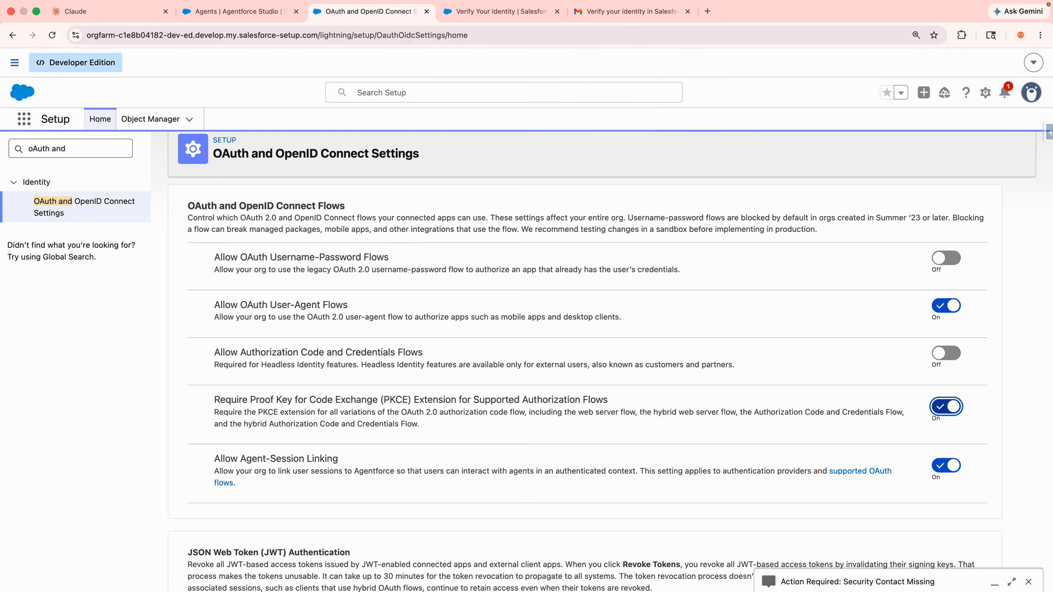
Step: Search Setup for MCP, open MCP Servers, and refresh the External Servers and Salesforce Servers lists
triple_click(58, 148)
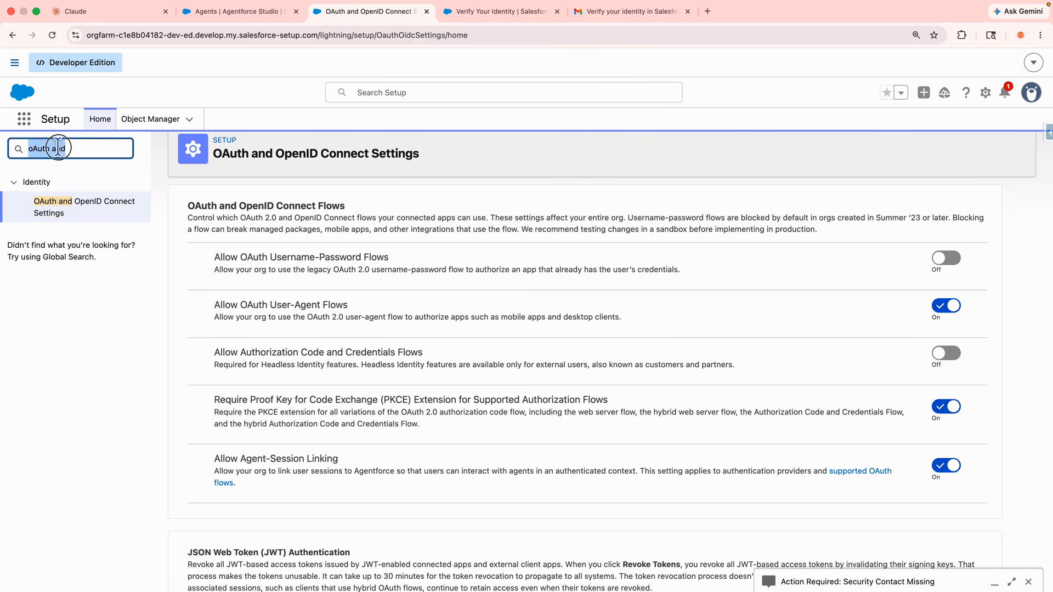
text(MCP)
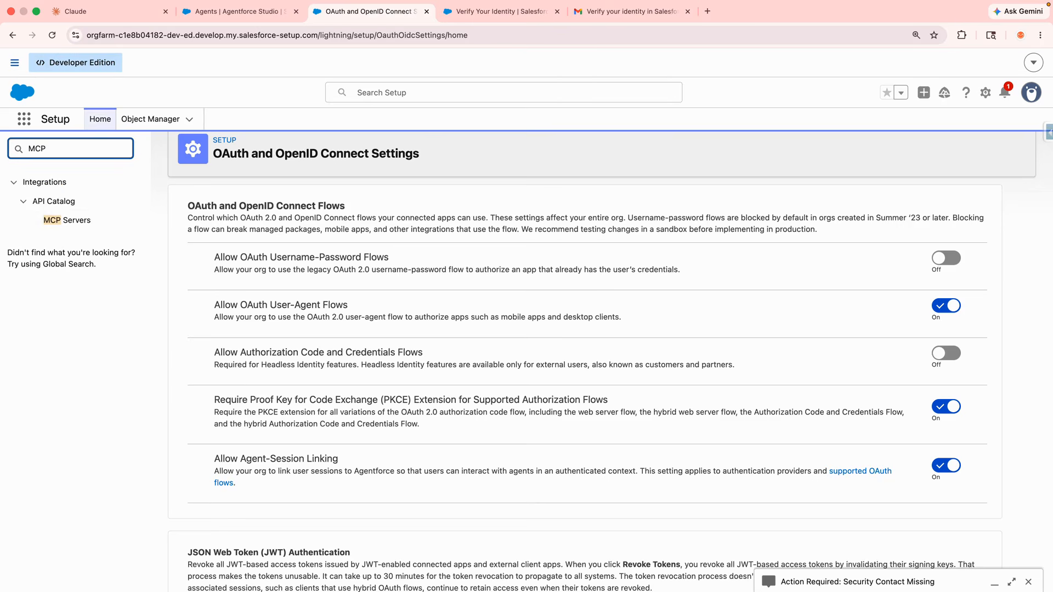
click(82, 222)
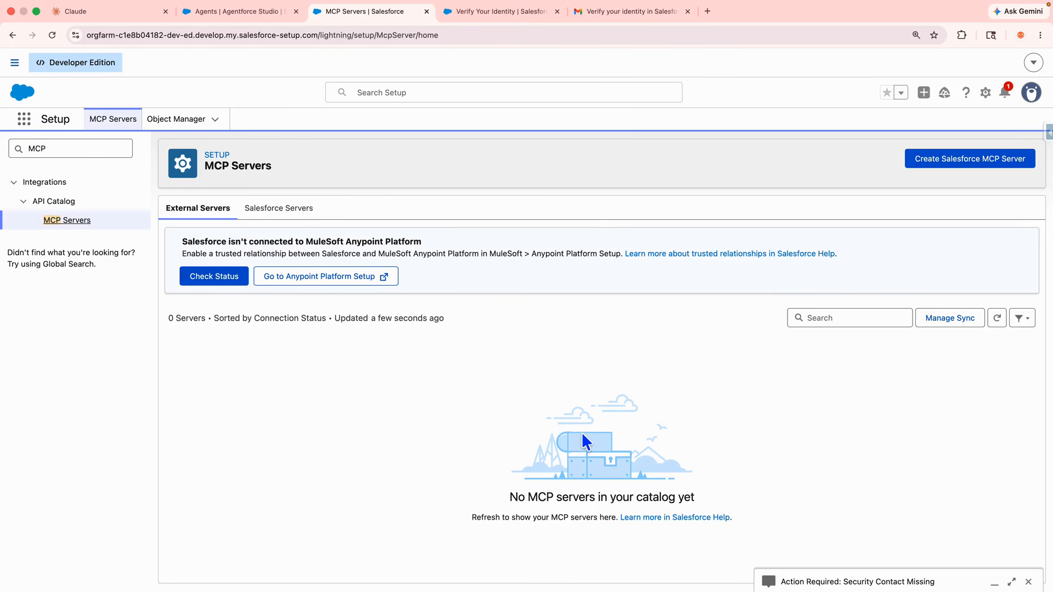
click(997, 318)
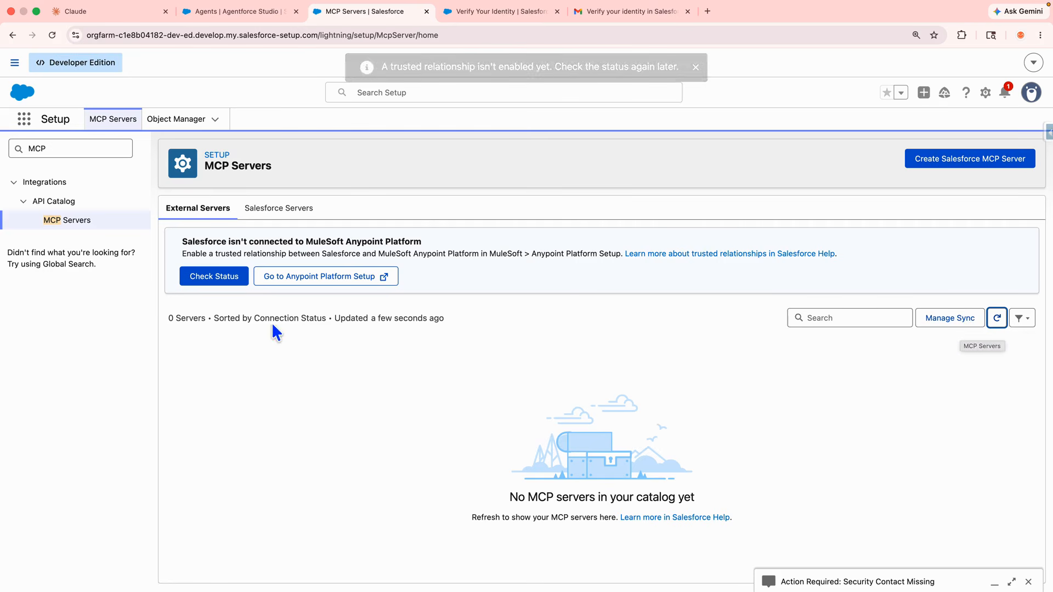
click(277, 209)
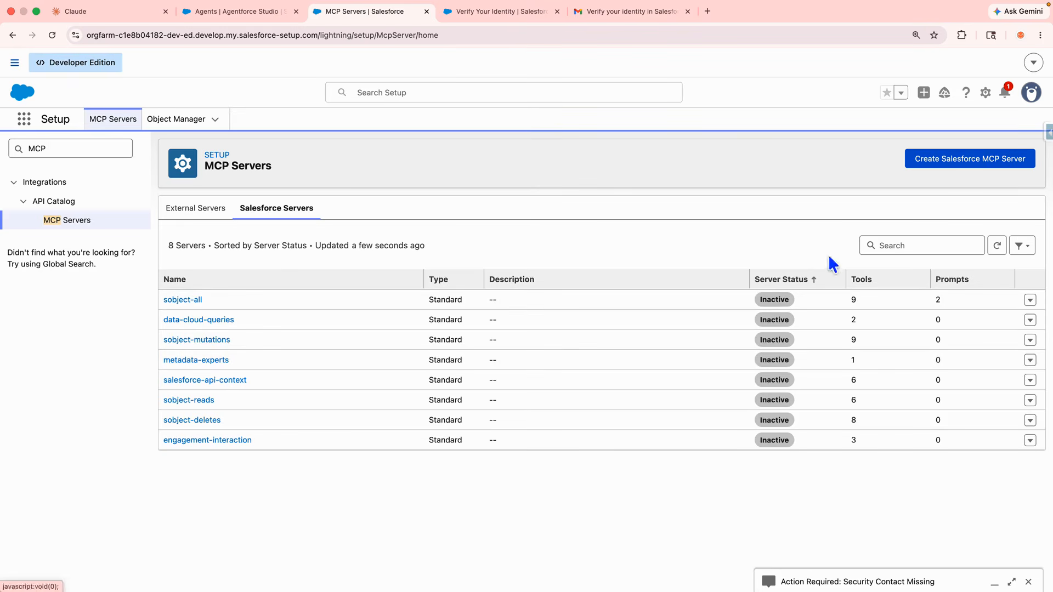
click(997, 246)
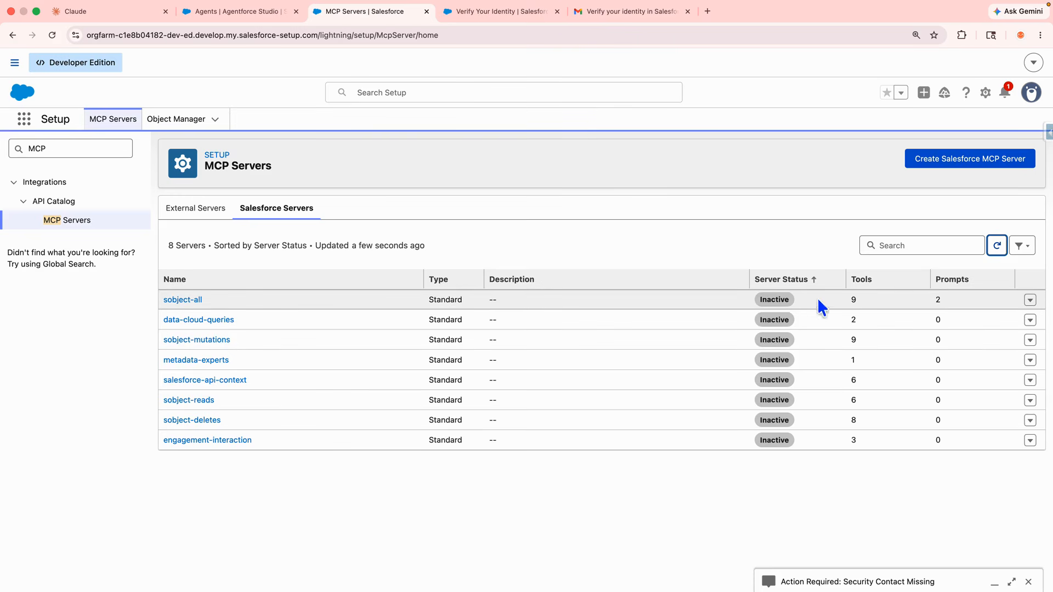
Step: Examine the details of the sobject-all server and return to the MCP Servers list
click(179, 300)
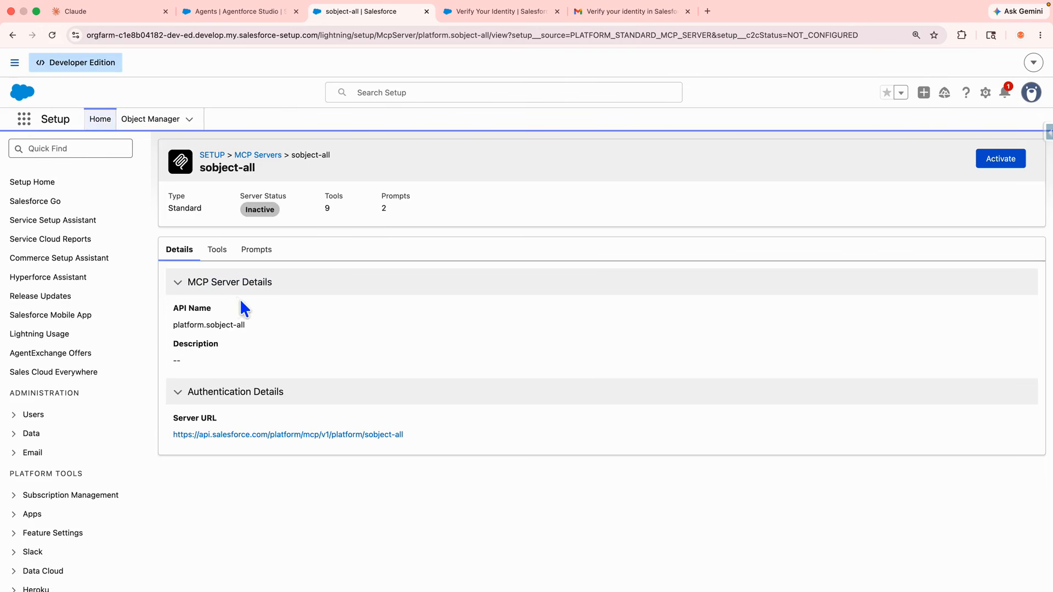
triple_click(210, 170)
click(268, 155)
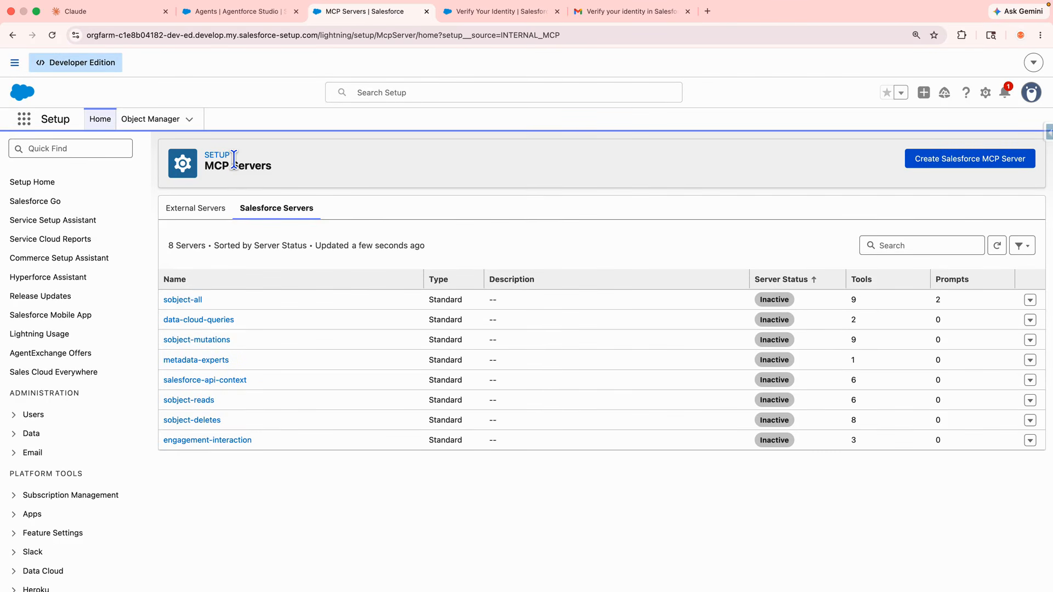
Step: Switch to the Hosted MCP Servers documentation and expand Servers and Tools under Reference
click(233, 17)
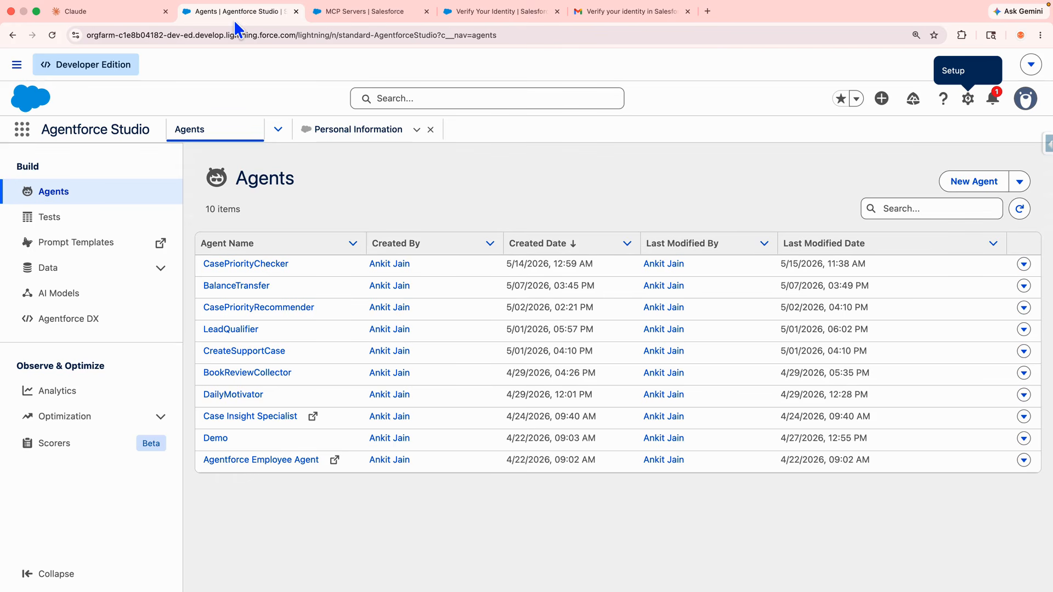
click(347, 12)
key(ctrl+Left)
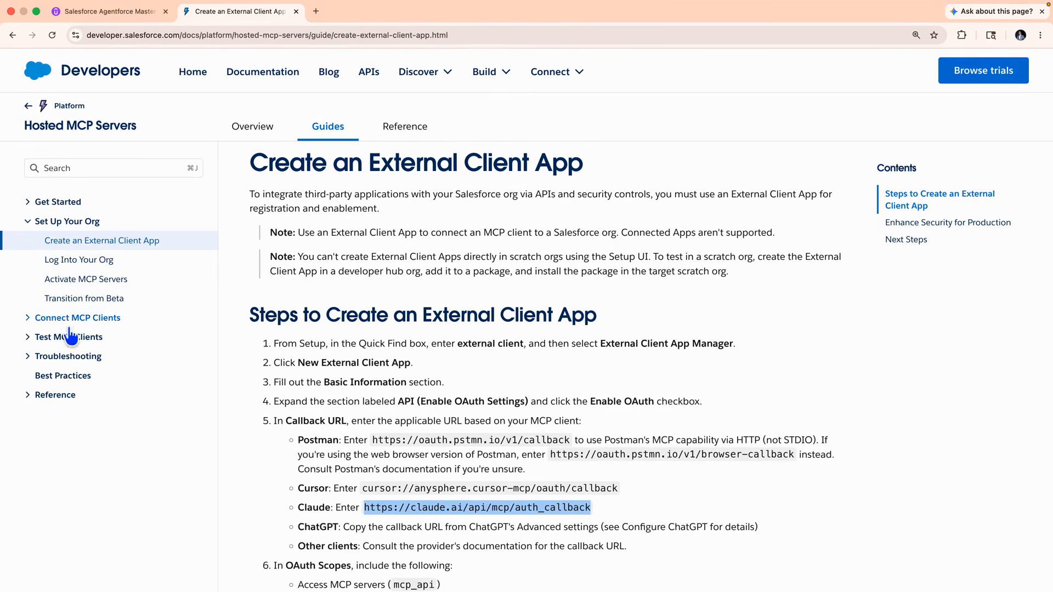
click(28, 394)
click(40, 380)
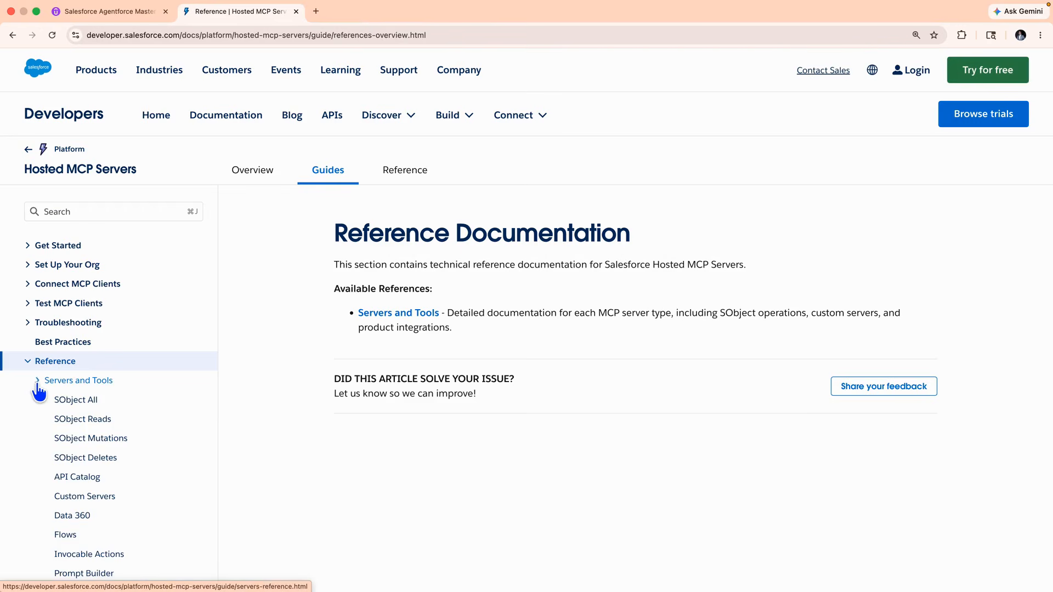
scroll(103, 465, down, 1)
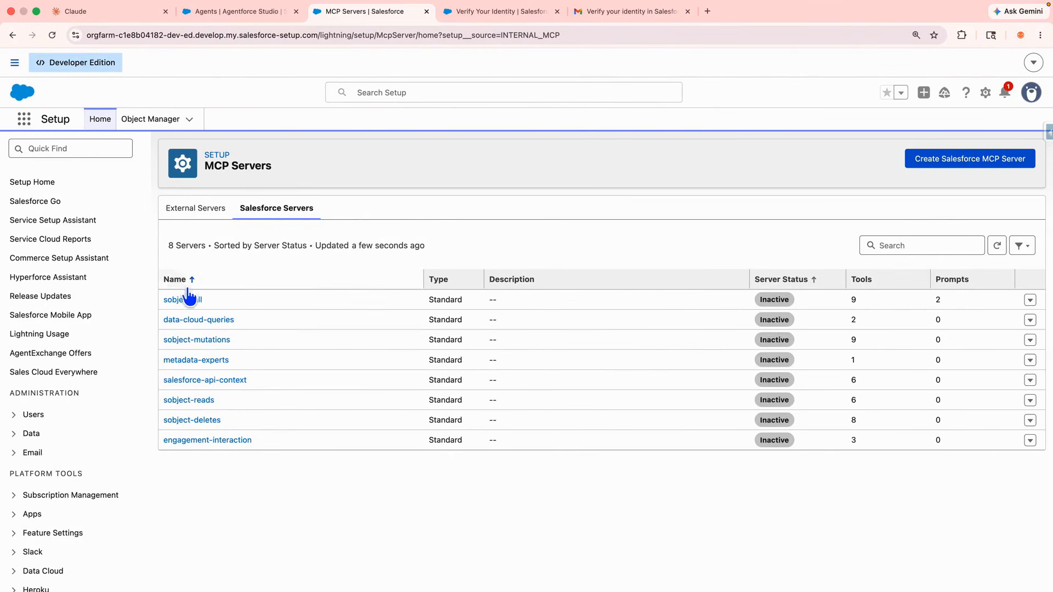
Step: Read which operations the SObject All server's tools cover in its reference page and return to the Salesforce MCP Servers list
key(ctrl+Left)
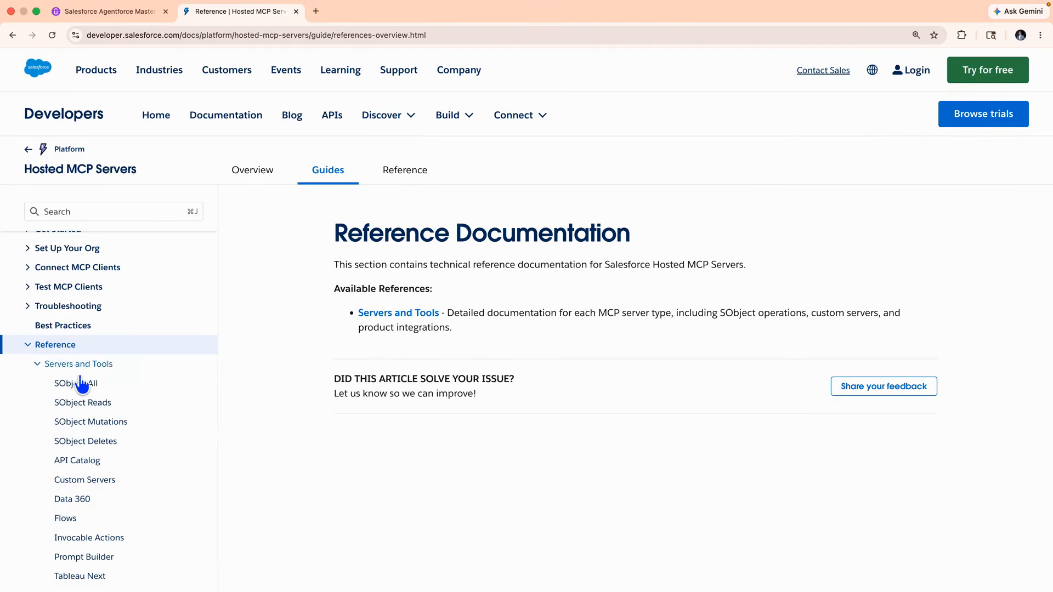
click(75, 387)
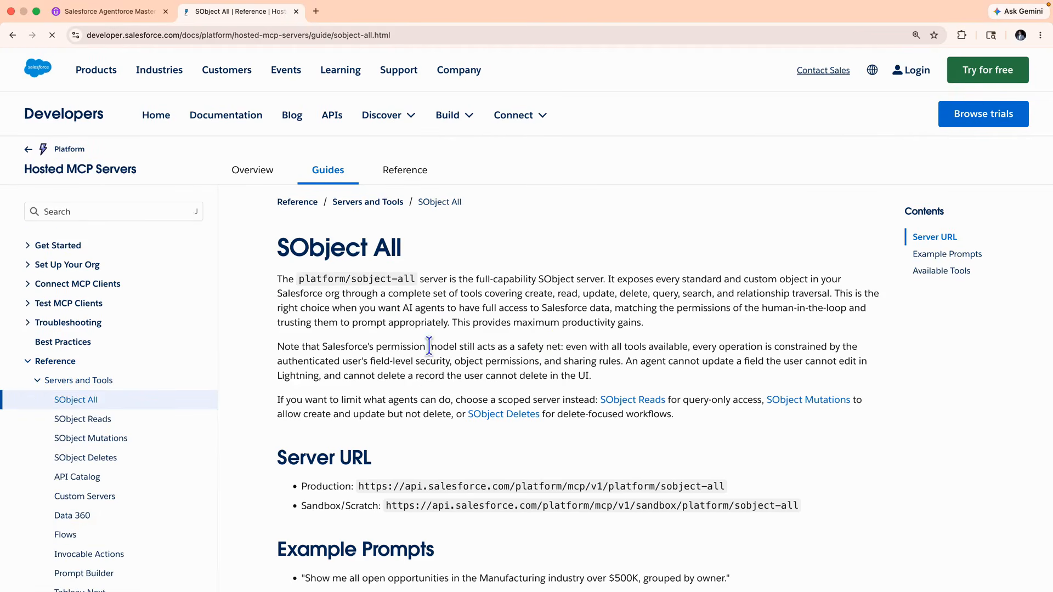
scroll(453, 431, down, 1)
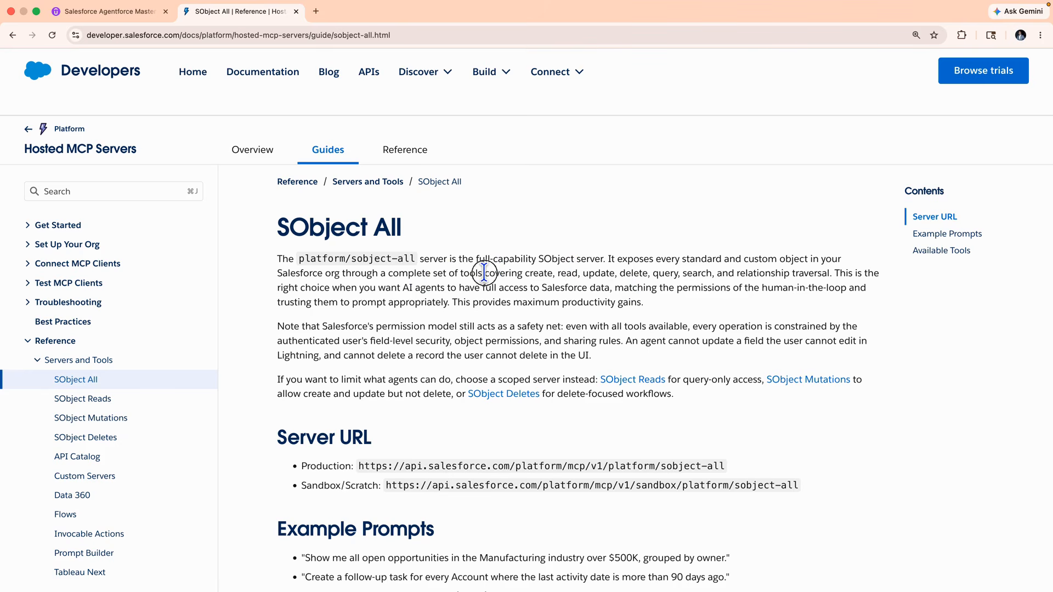
drag(484, 272, 829, 277)
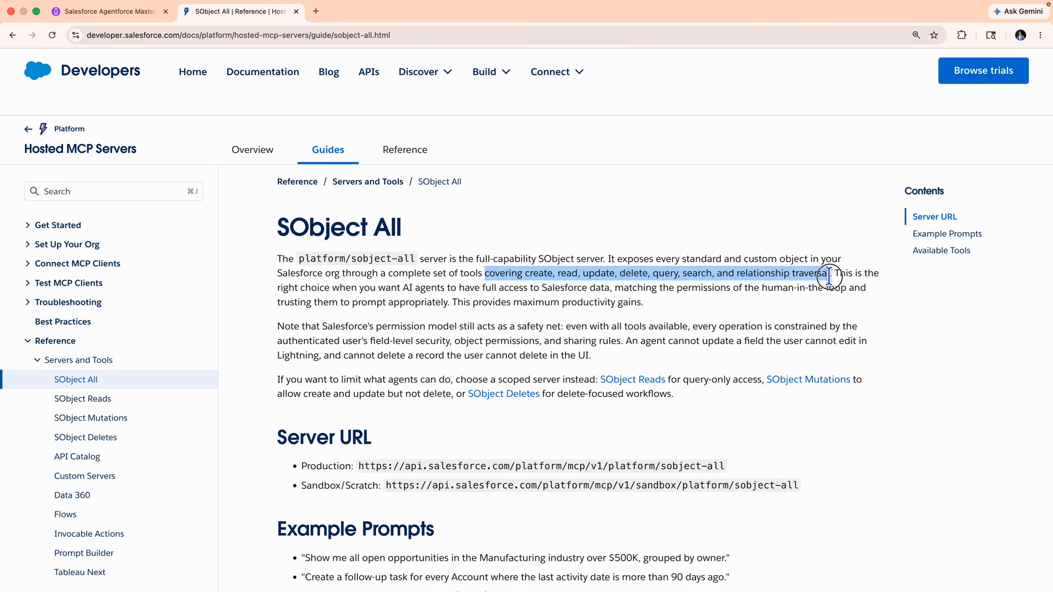
key(ctrl+Right)
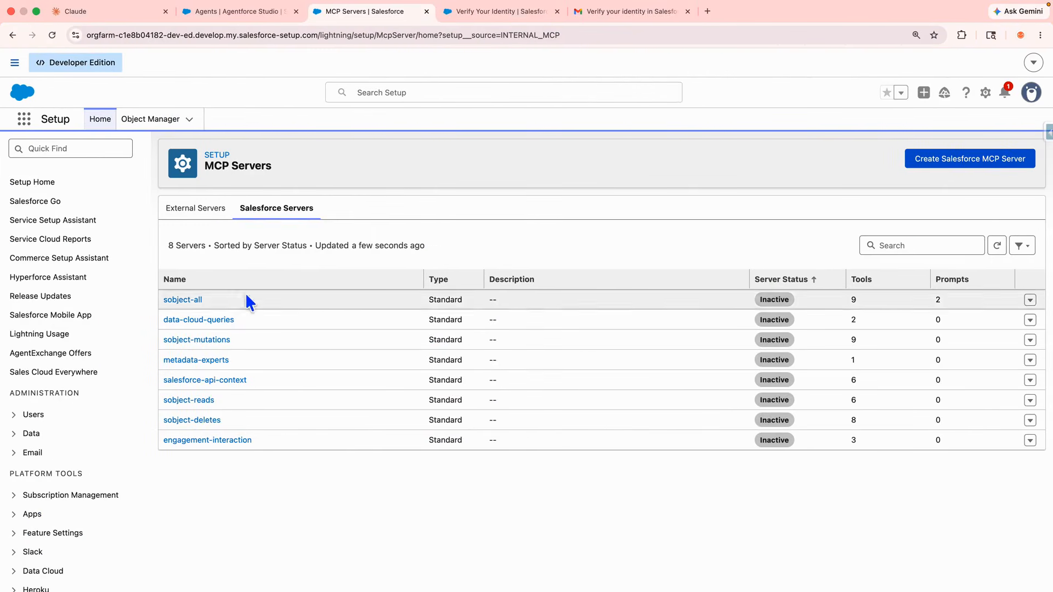
Step: Examine the tools of the sobject-all server, including the input schema of Get Related Records
click(197, 300)
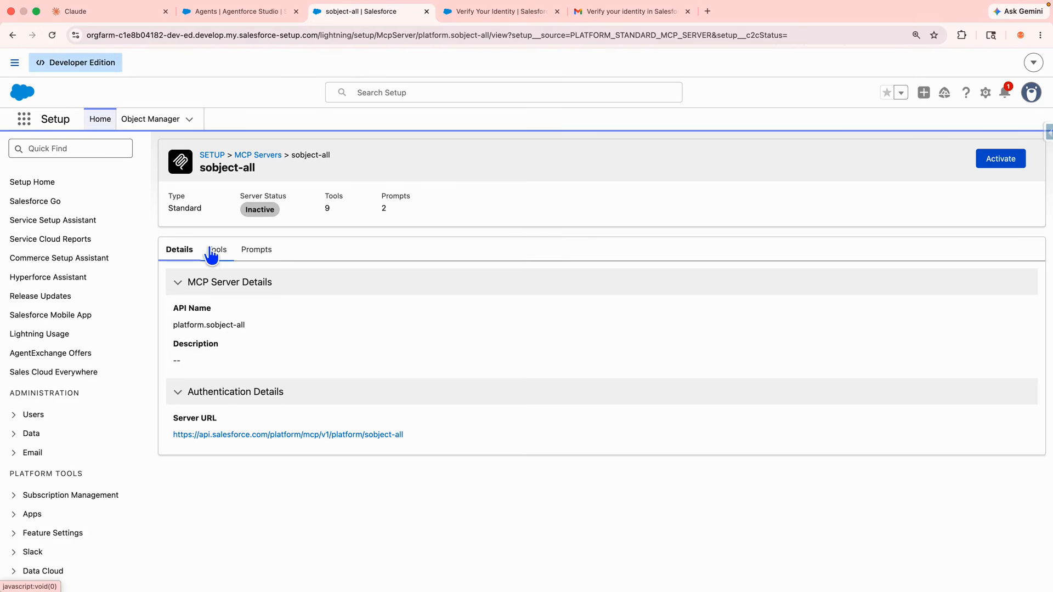
click(213, 251)
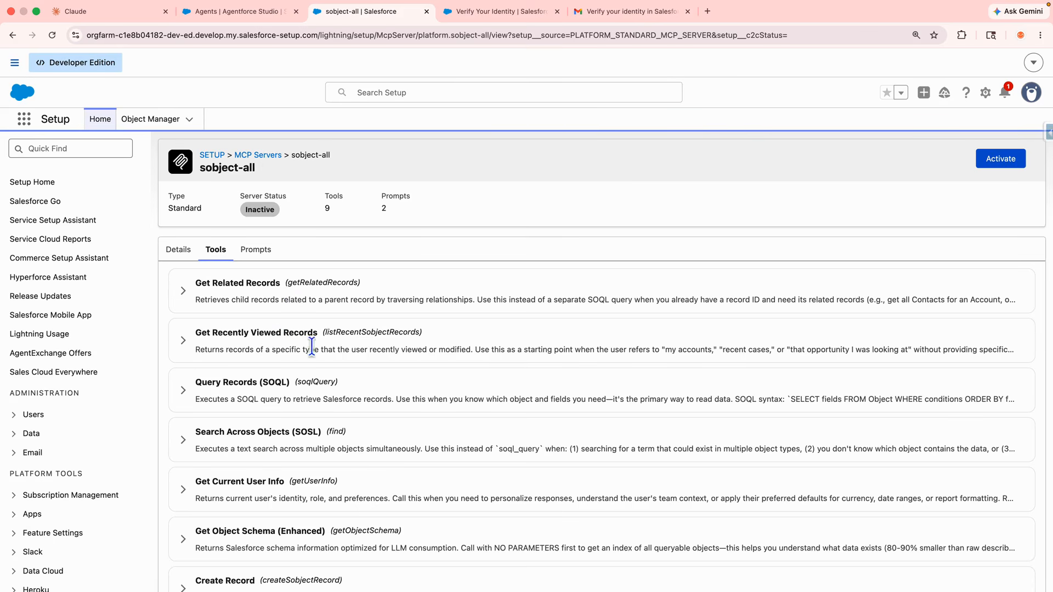
scroll(336, 451, down, 3)
scroll(336, 451, up, 3)
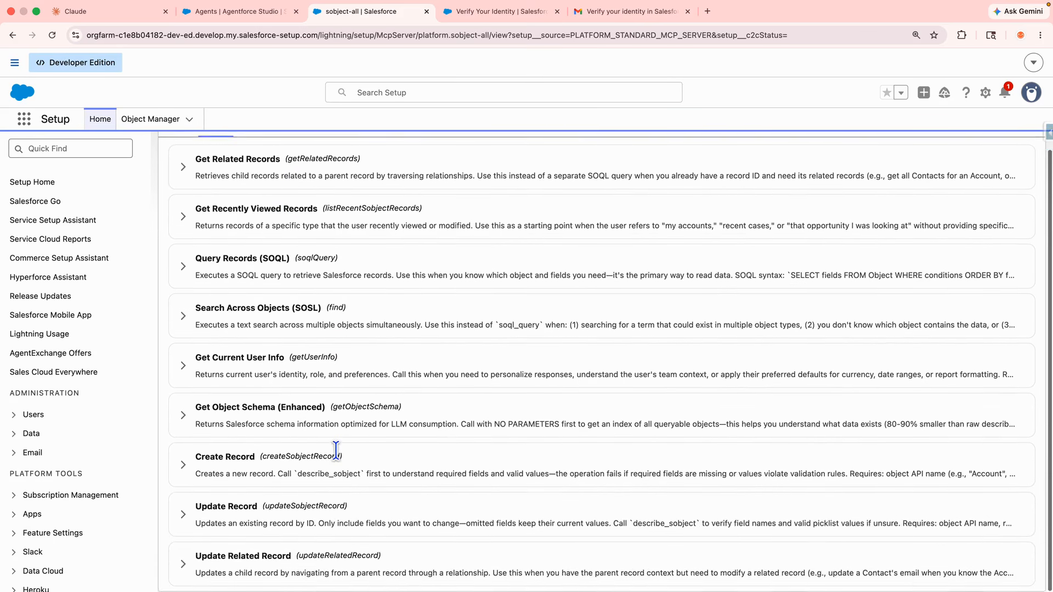
click(184, 295)
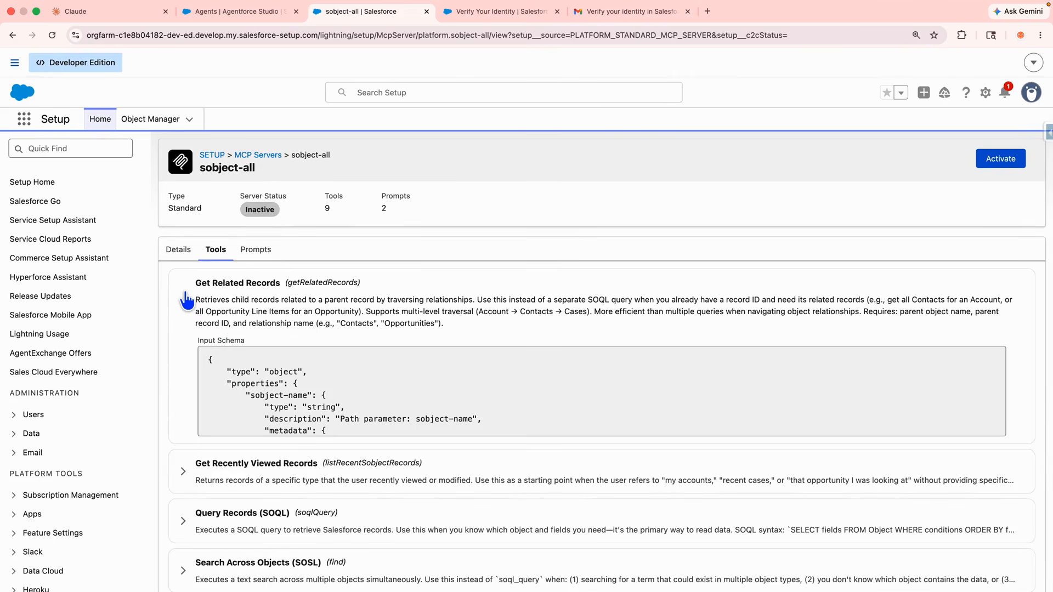
scroll(277, 417, down, 10)
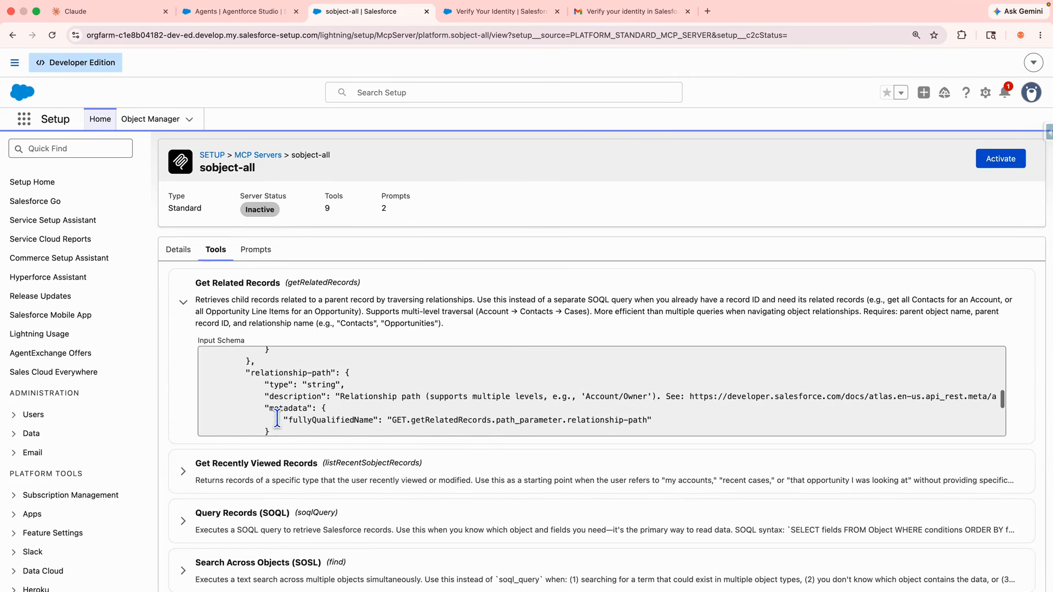
scroll(278, 417, up, 10)
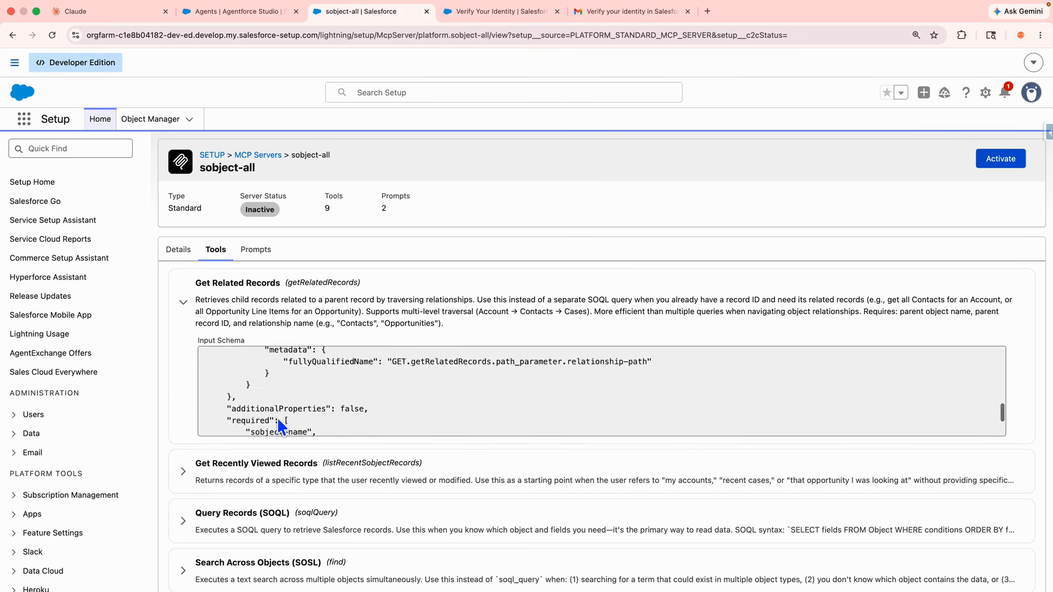
click(183, 307)
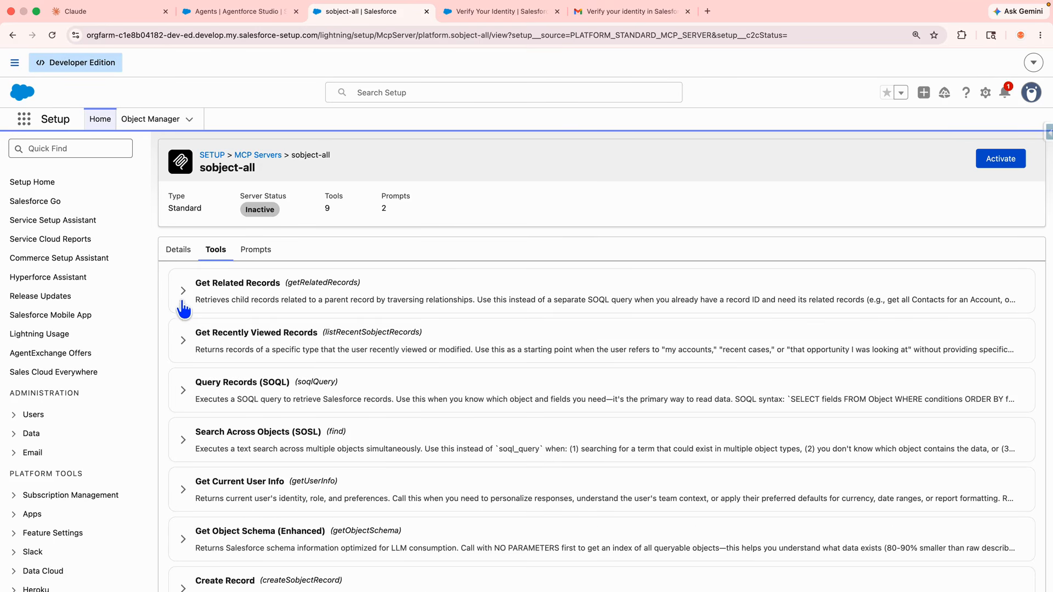
Step: Review the sobject-all server's prompts, expanding Create Executive Briefing for Account Review Meeting, and activate the server
click(244, 253)
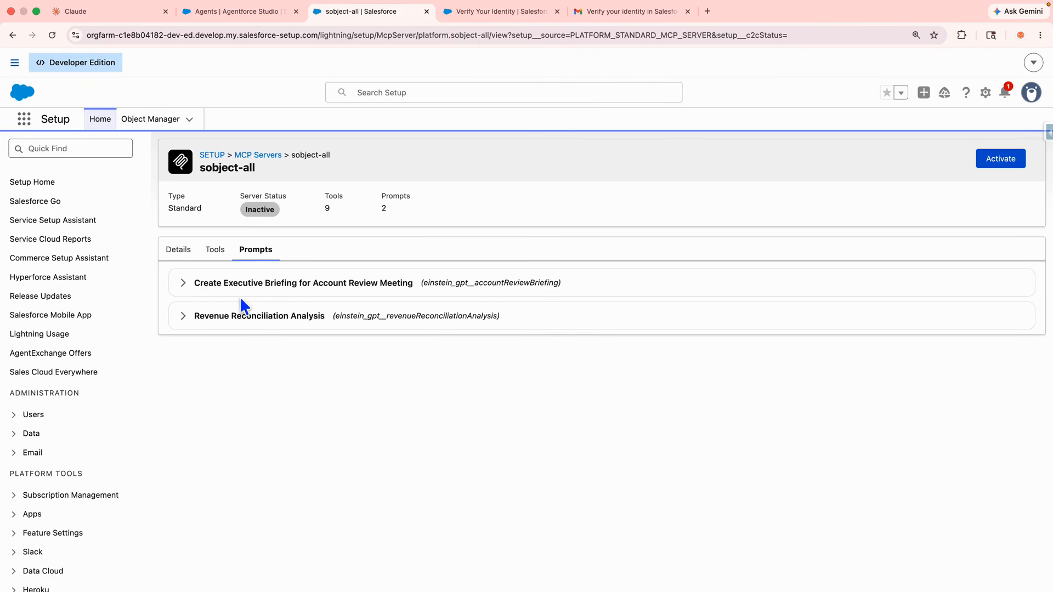
click(184, 283)
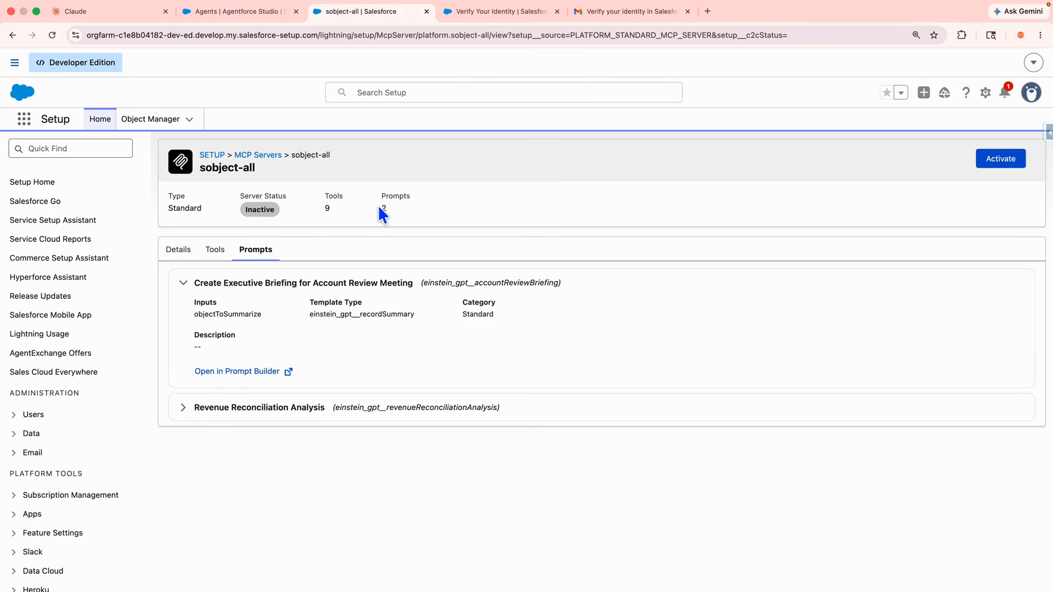
double_click(182, 208)
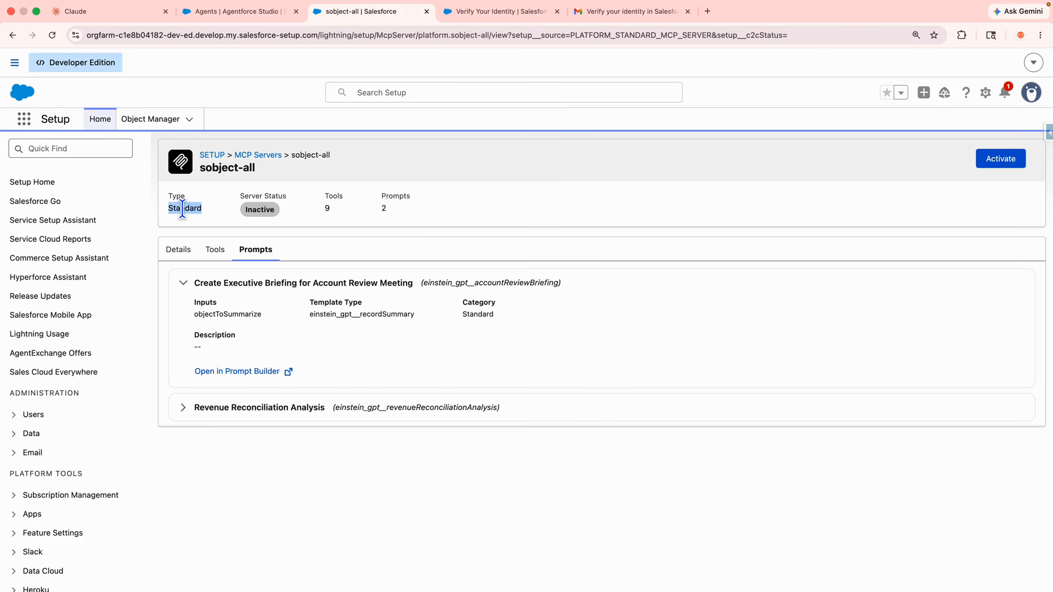
click(998, 173)
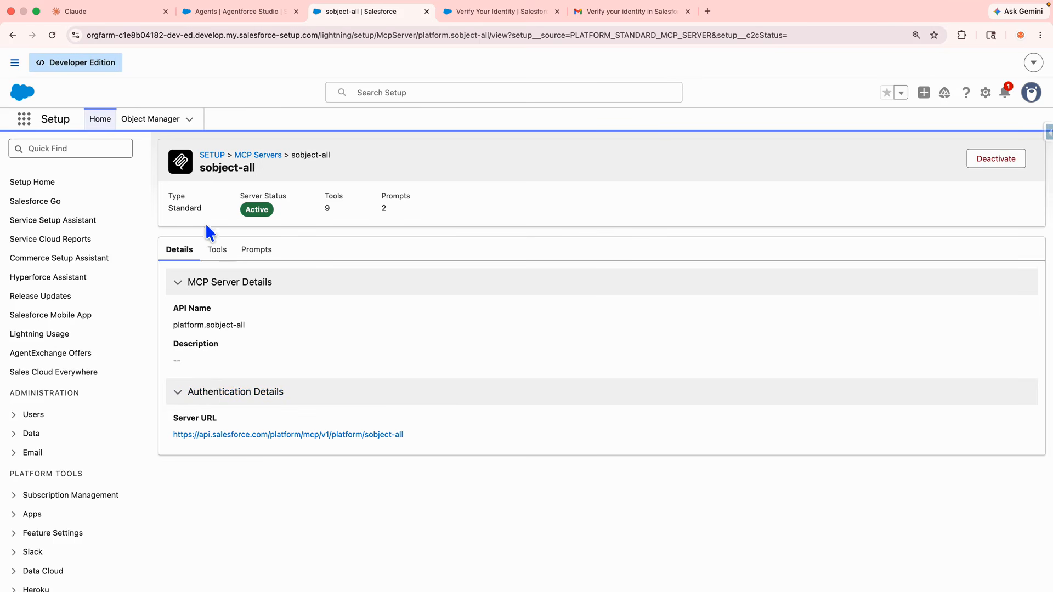
Step: Switch to Claude and go from the account settings to the Connectors section of Customize
click(94, 18)
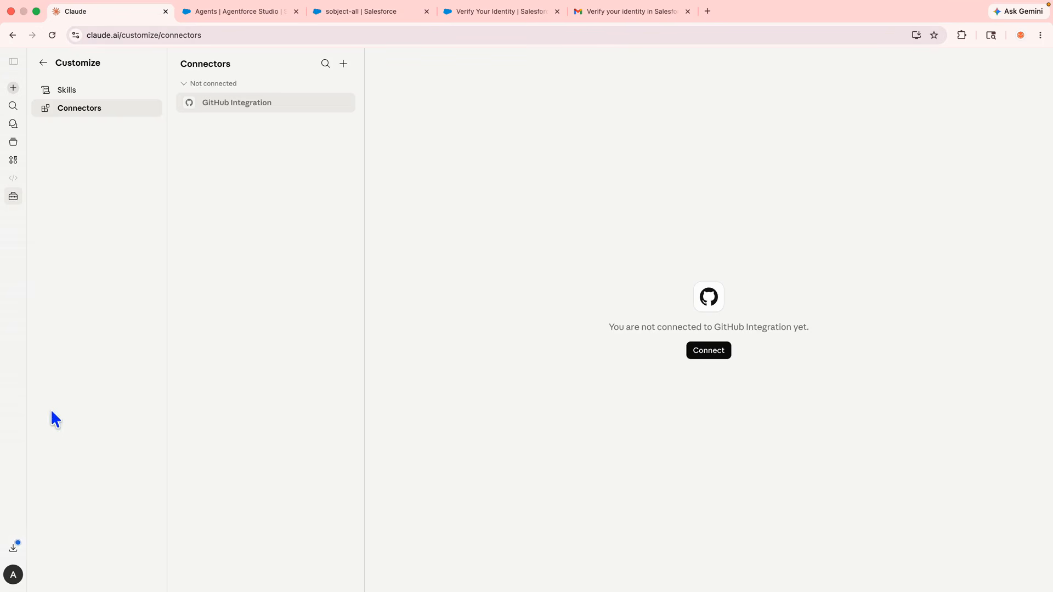
click(12, 575)
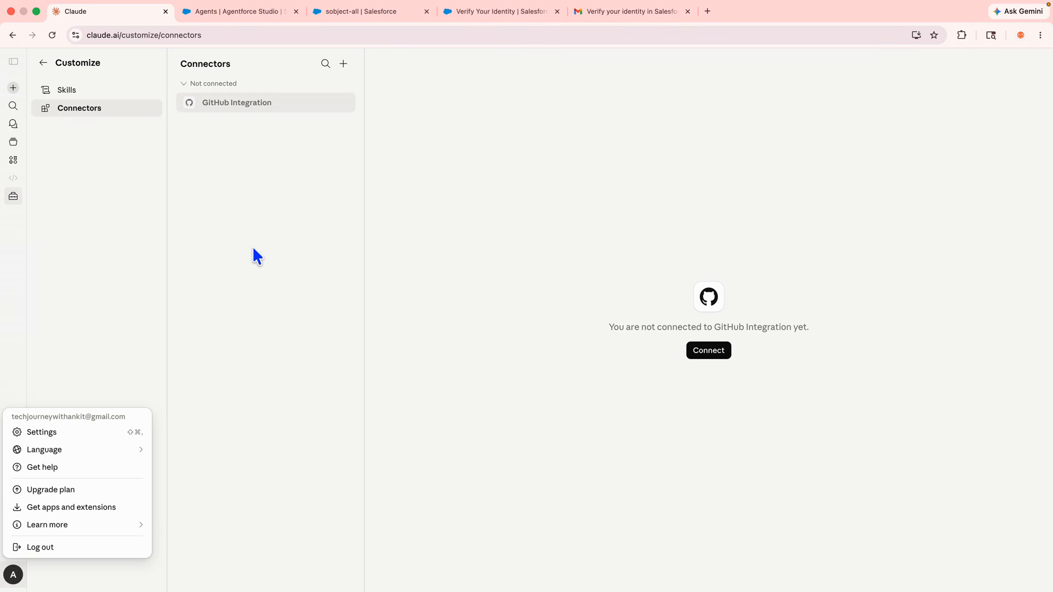
click(47, 436)
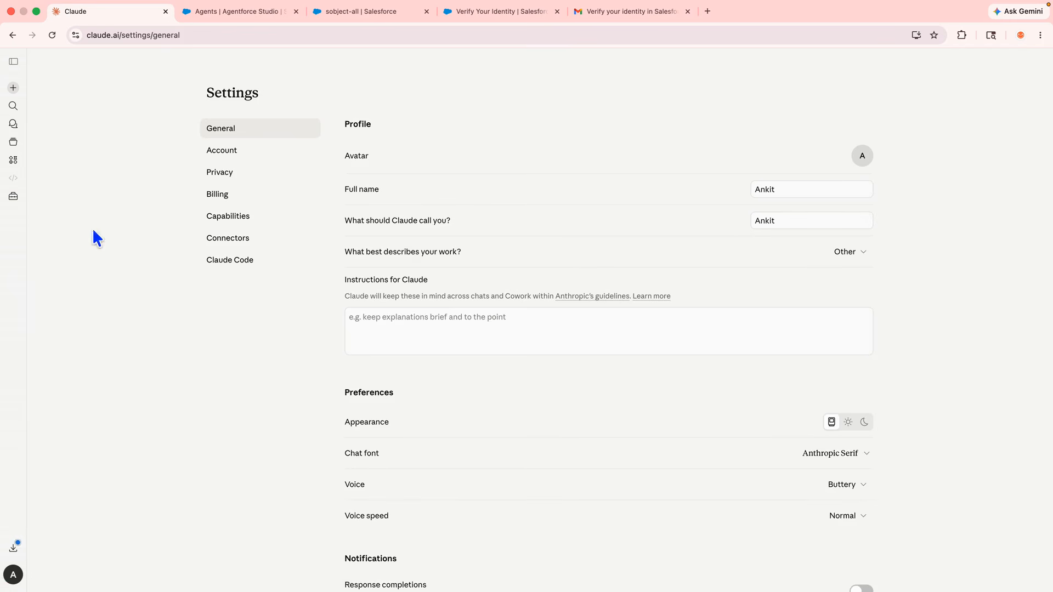
click(226, 240)
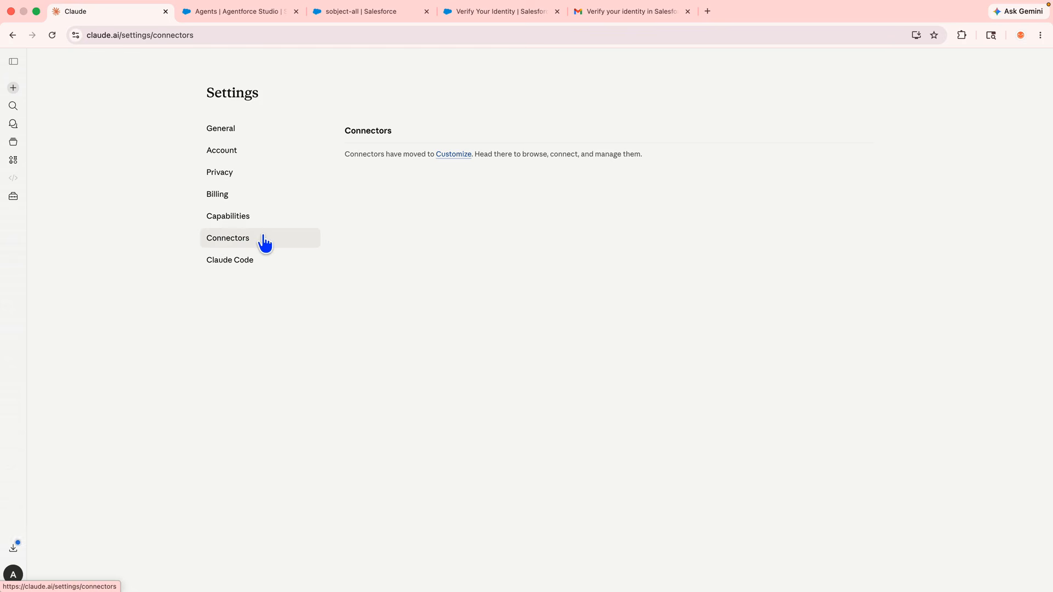
click(456, 156)
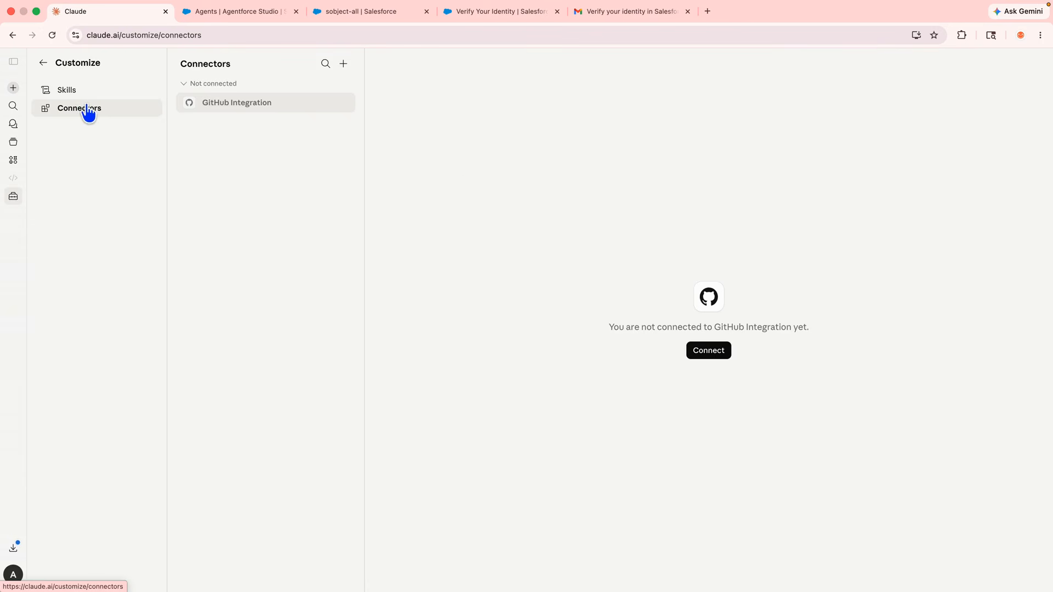
Step: Start adding a custom connector and name it TJWA Udemy Org
click(346, 66)
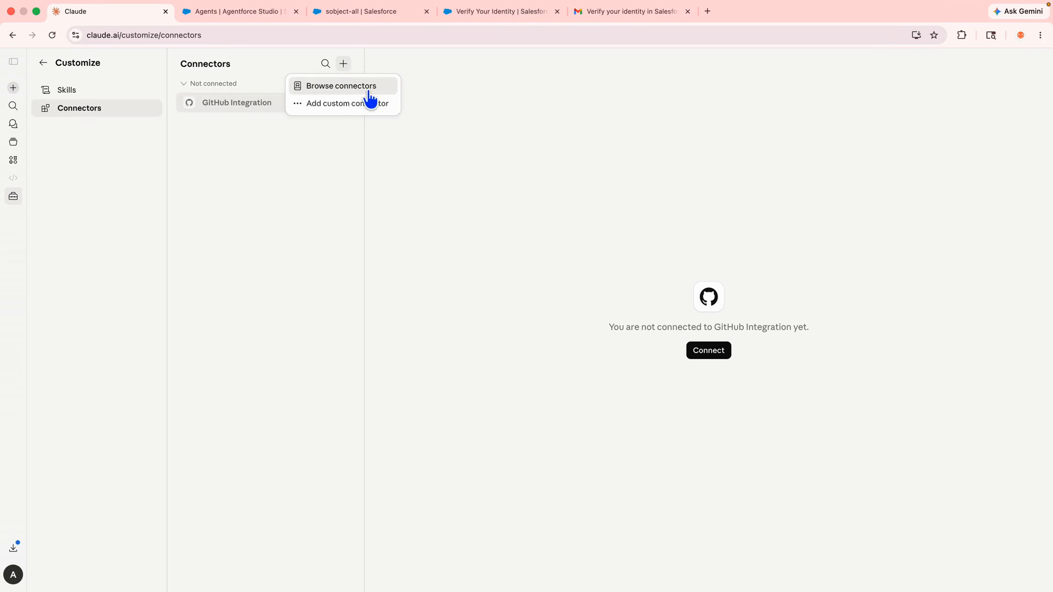
click(335, 107)
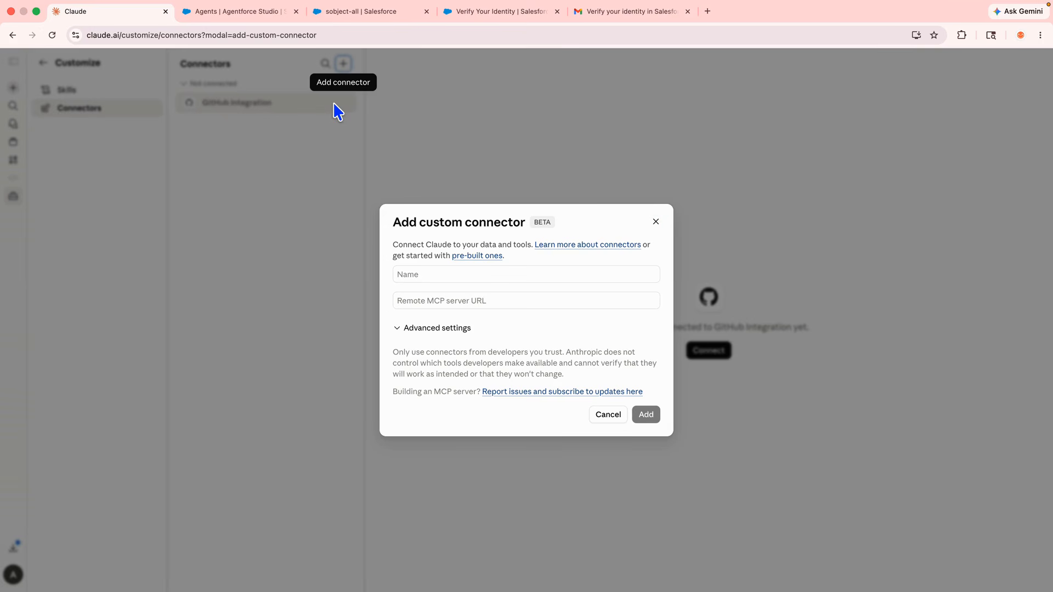
click(426, 273)
click(426, 273)
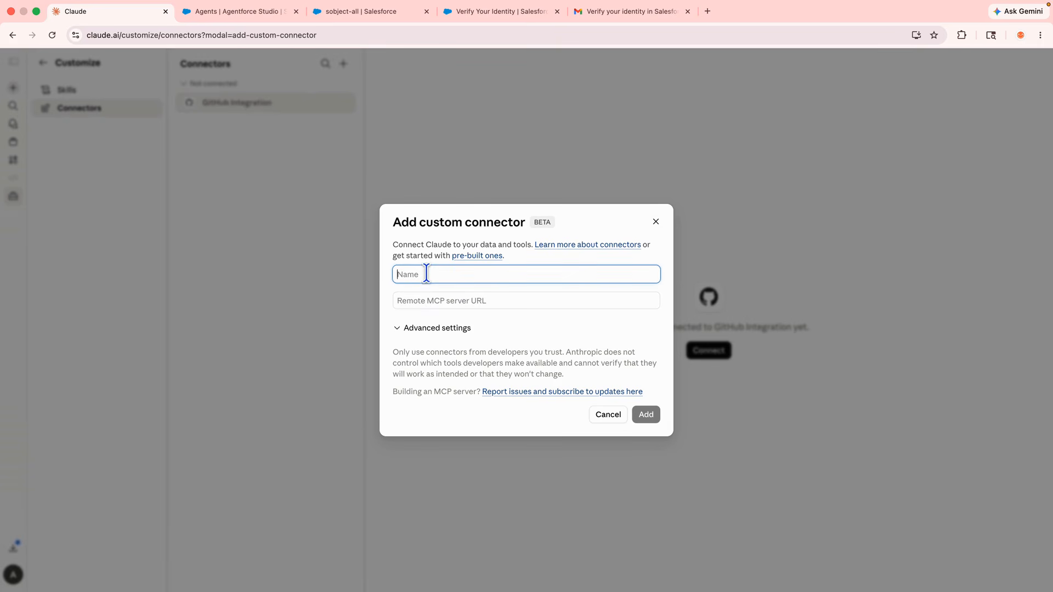
text(TJWA Ude)
text(my Conn)
key(BackSpace)
key(BackSpace)
key(BackSpace)
key(BackSpace)
text(Org)
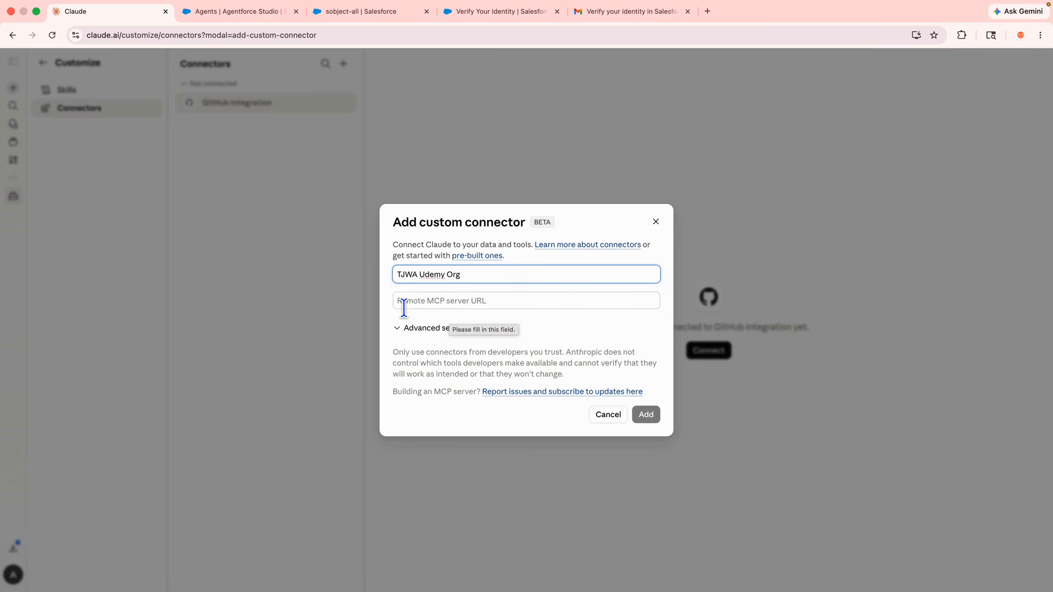
key(ctrl+Left)
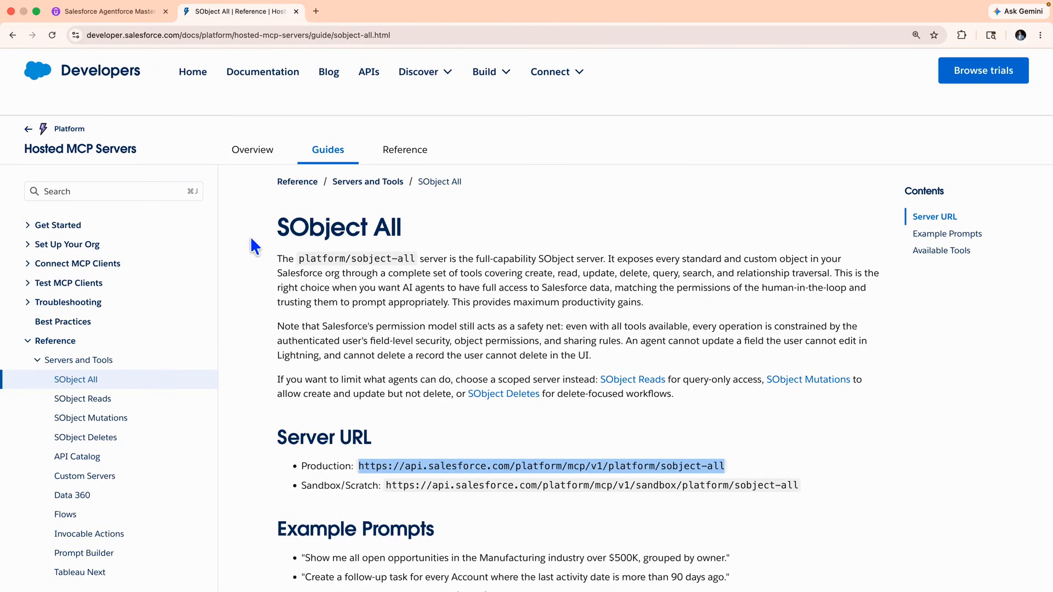
drag(274, 228, 397, 228)
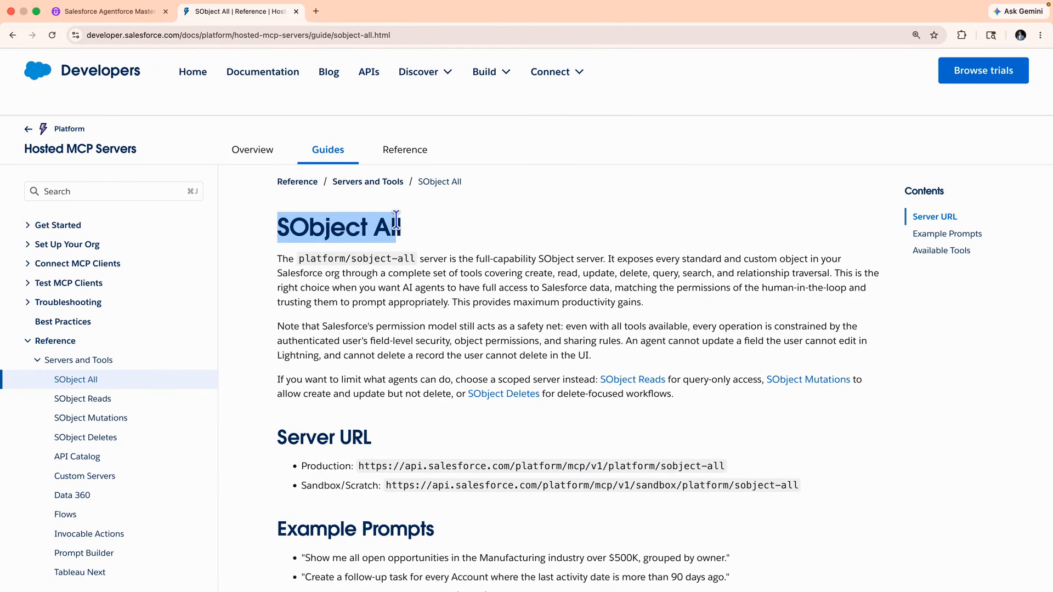
drag(301, 463, 357, 465)
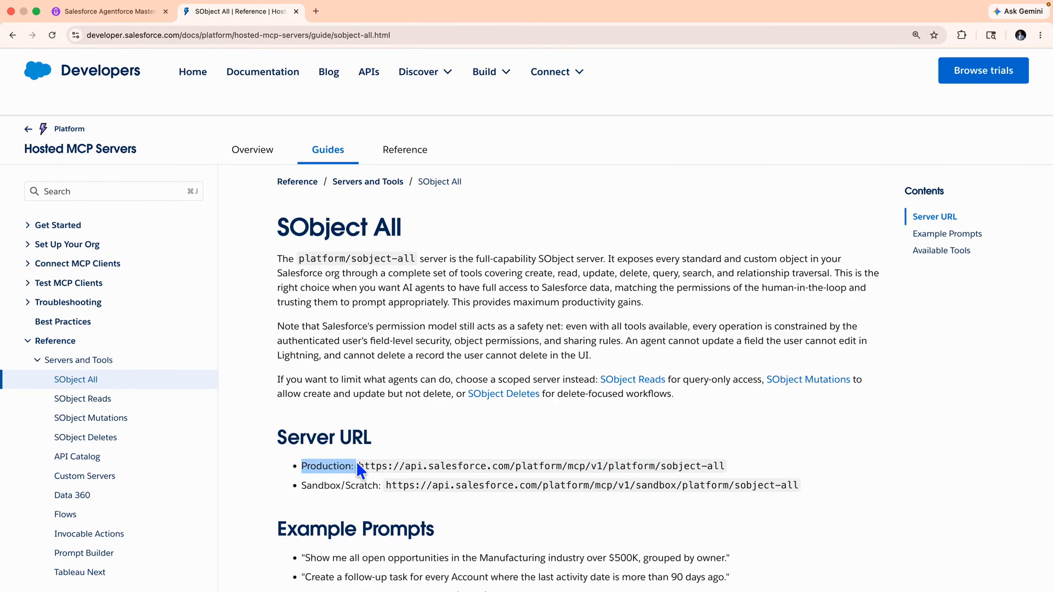
click(303, 485)
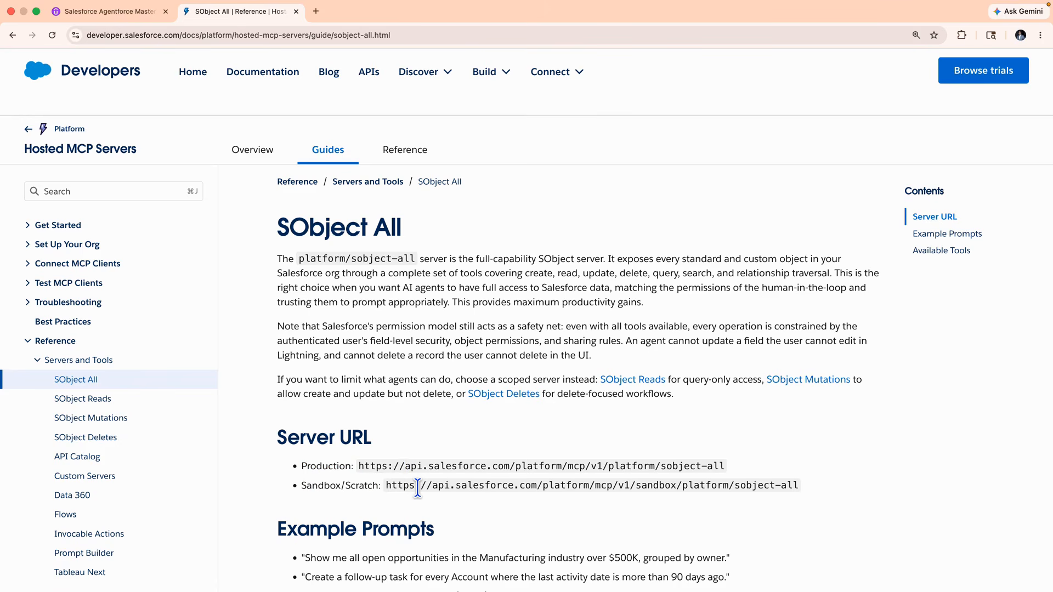
click(361, 465)
drag(361, 466, 722, 461)
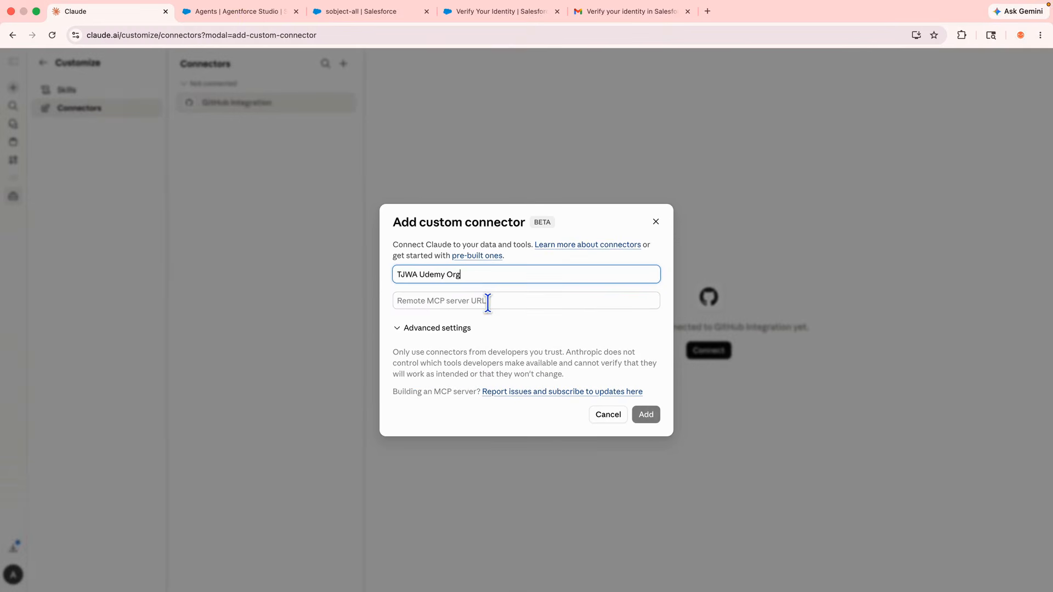
click(486, 301)
text(https://api.salesforce.com/platform/mcp/v1/platform/sobject-all)
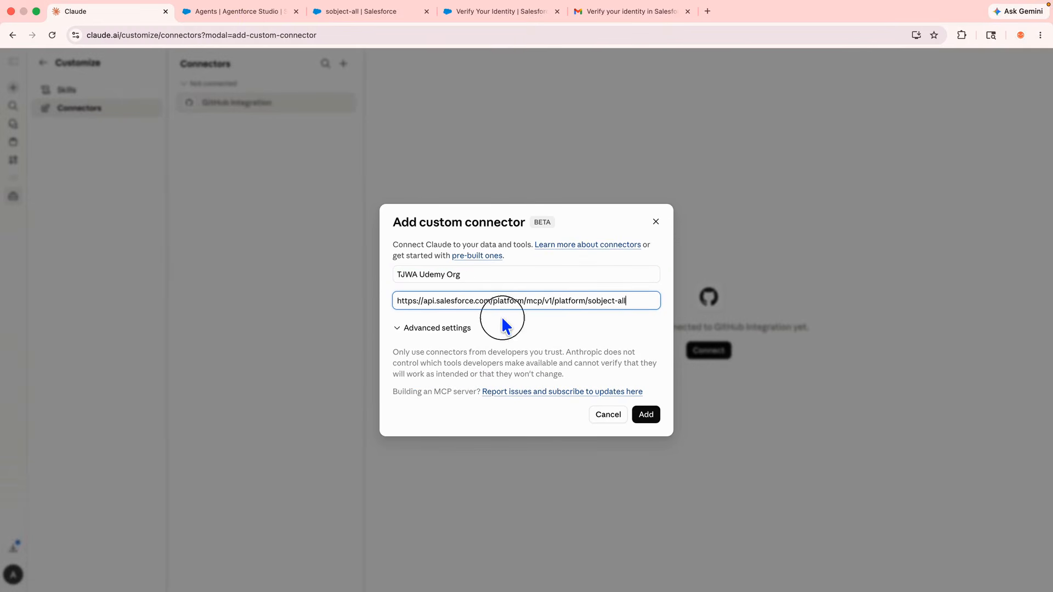
Step: Complete Salesforce's identity verification, copy the consumer key of MCP_Client_App_for_Claude, and paste it as the OAuth Client ID in the connector's advanced settings
click(397, 328)
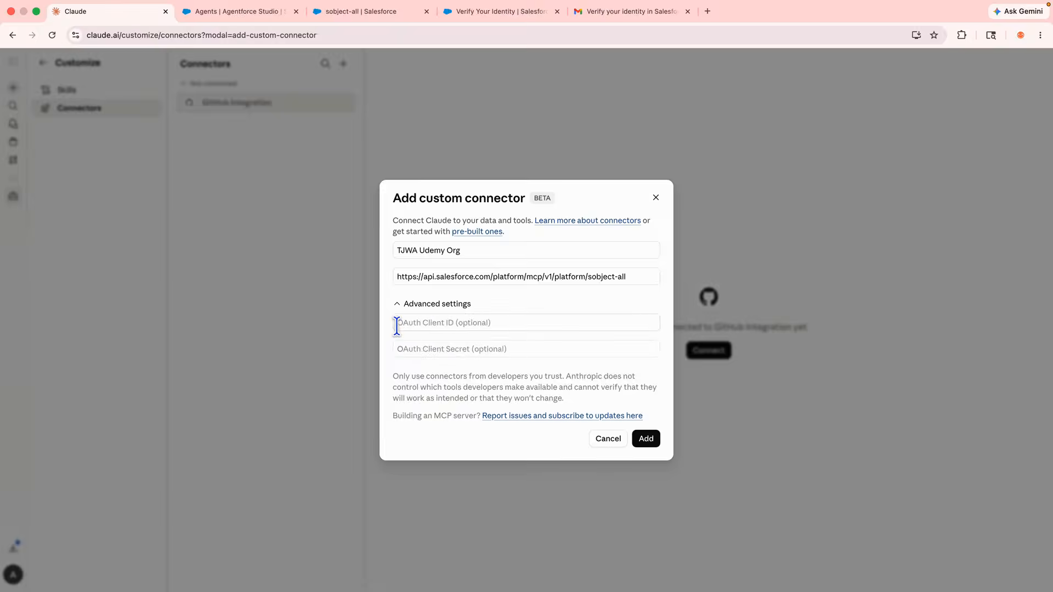
click(433, 323)
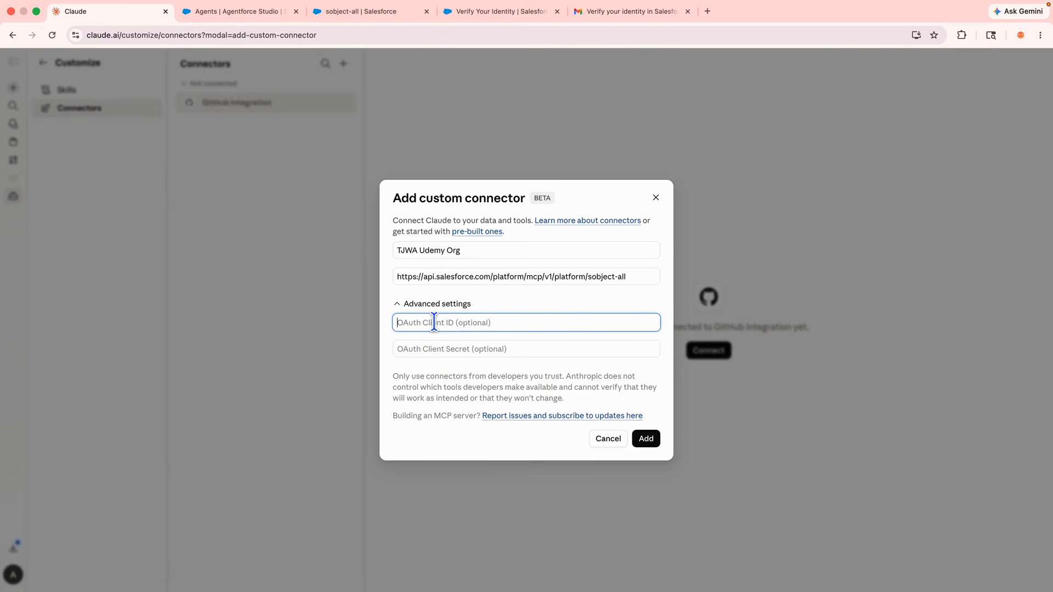
click(445, 351)
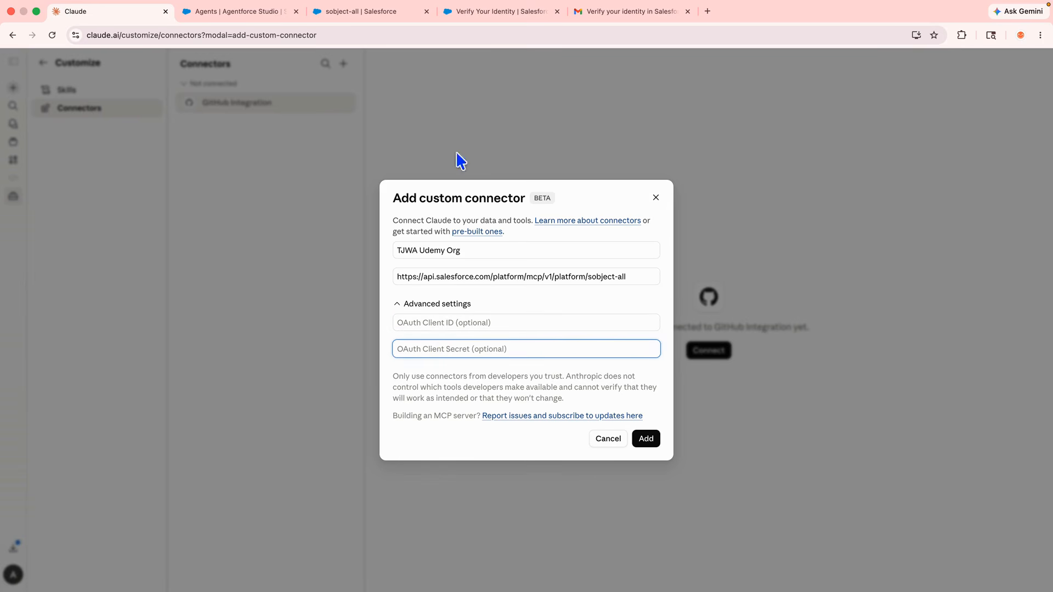
click(444, 320)
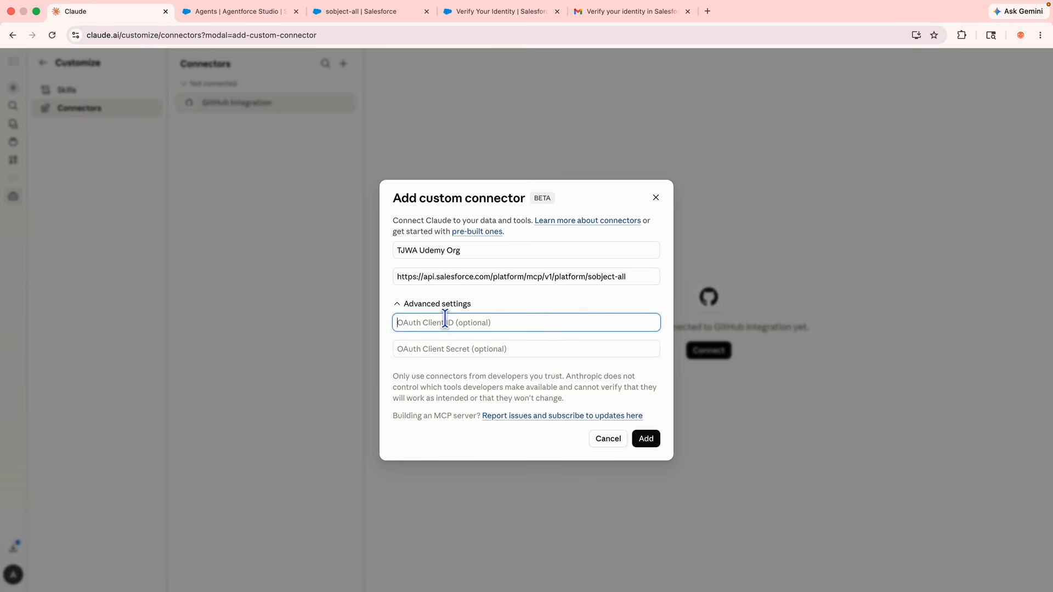
click(482, 12)
click(583, 394)
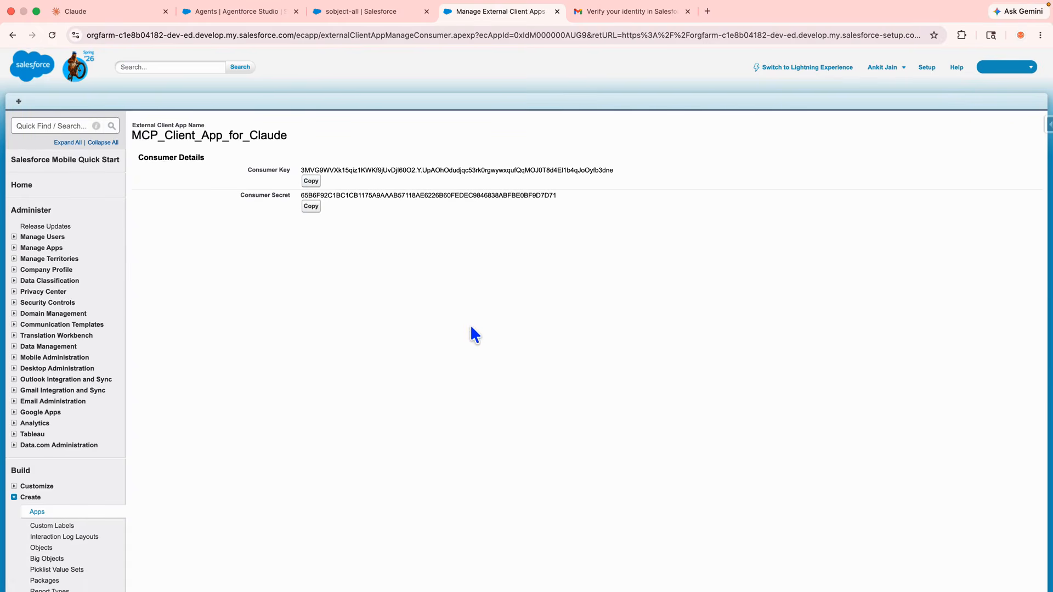
click(311, 181)
click(125, 21)
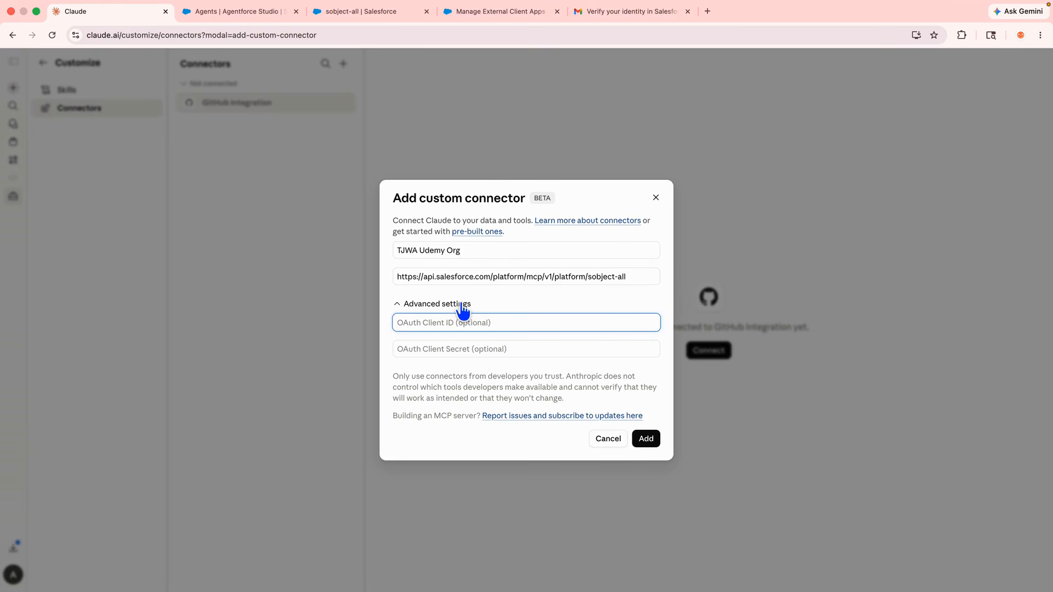
key(super+v)
key(Tab)
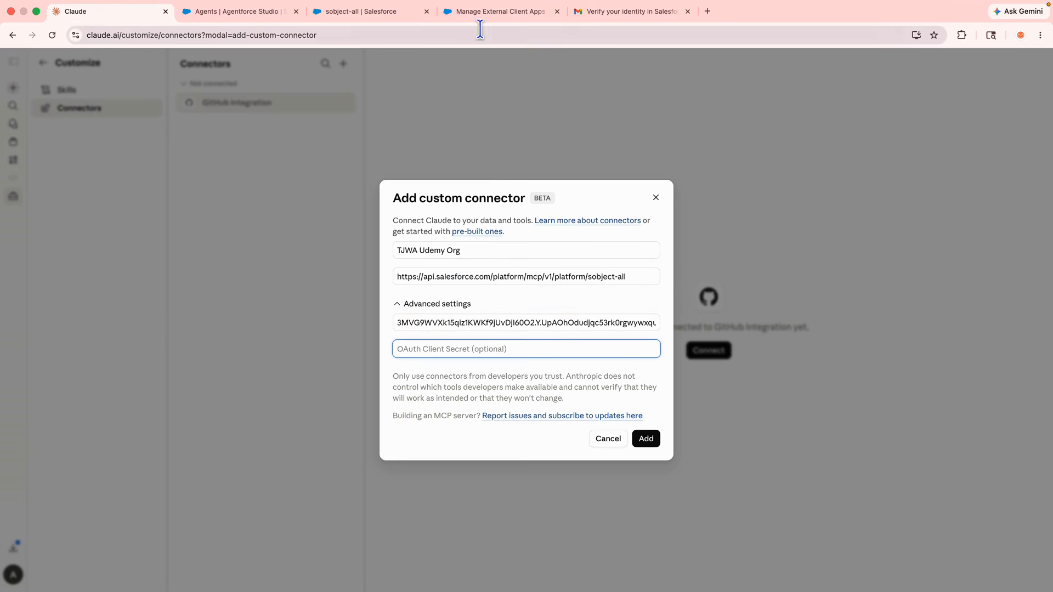
Step: Copy the consumer secret of MCP_Client_App_for_Claude and paste it as the connector's OAuth Client Secret
click(485, 13)
click(311, 206)
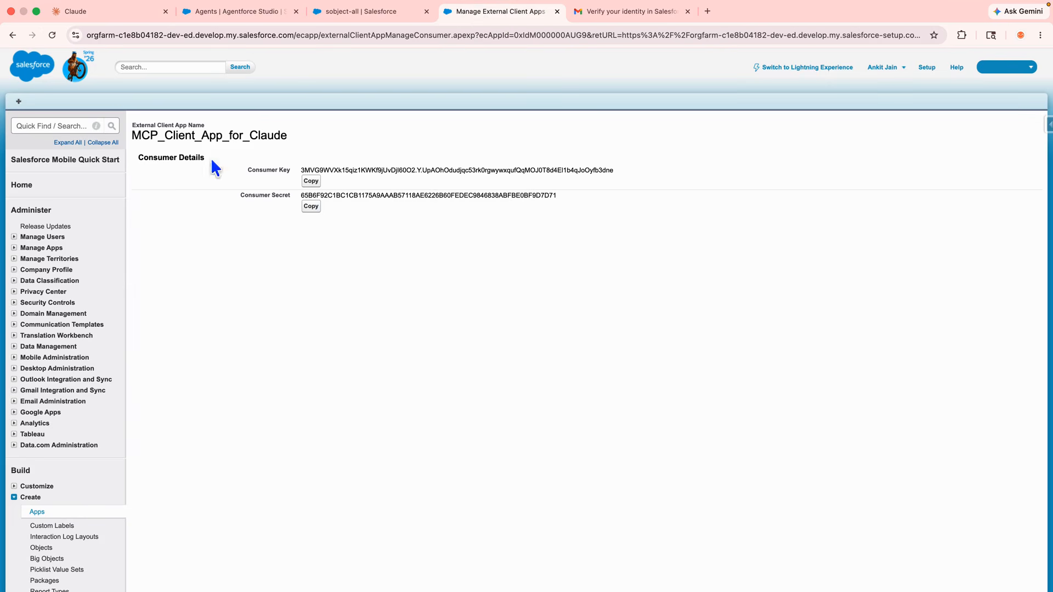
click(101, 19)
key(super+v)
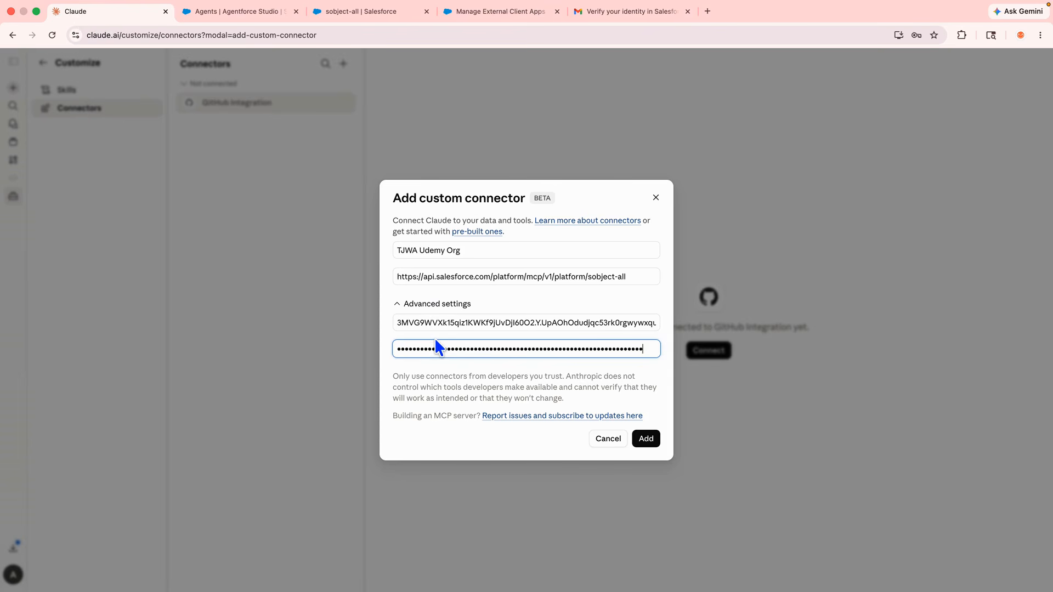
Step: Add the TJWA Udemy Org connector without saving the password in the browser, connect it, and allow MCP Client App for Claude access to Salesforce
click(560, 364)
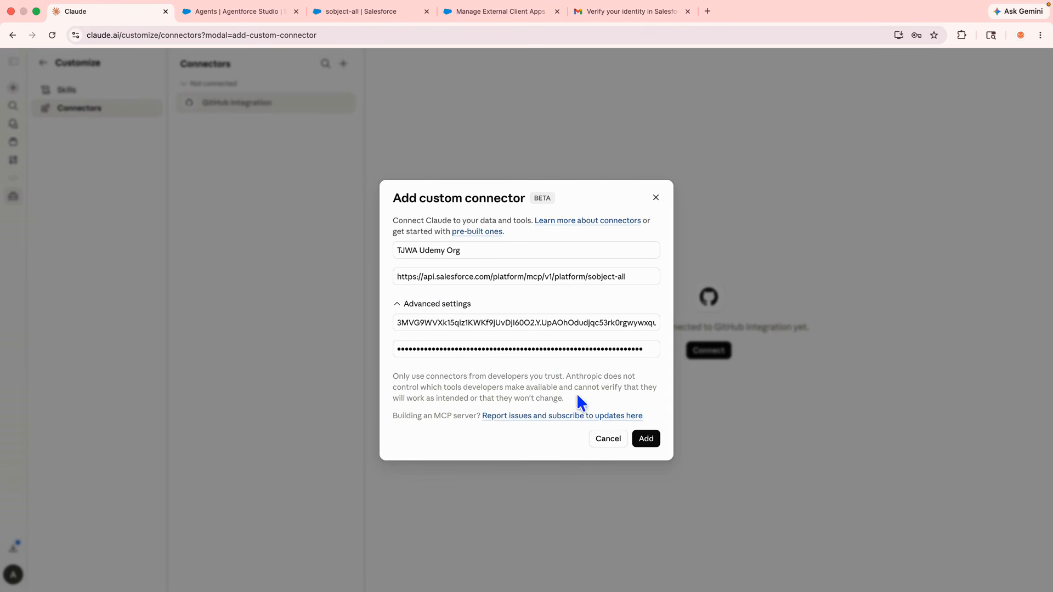
click(642, 438)
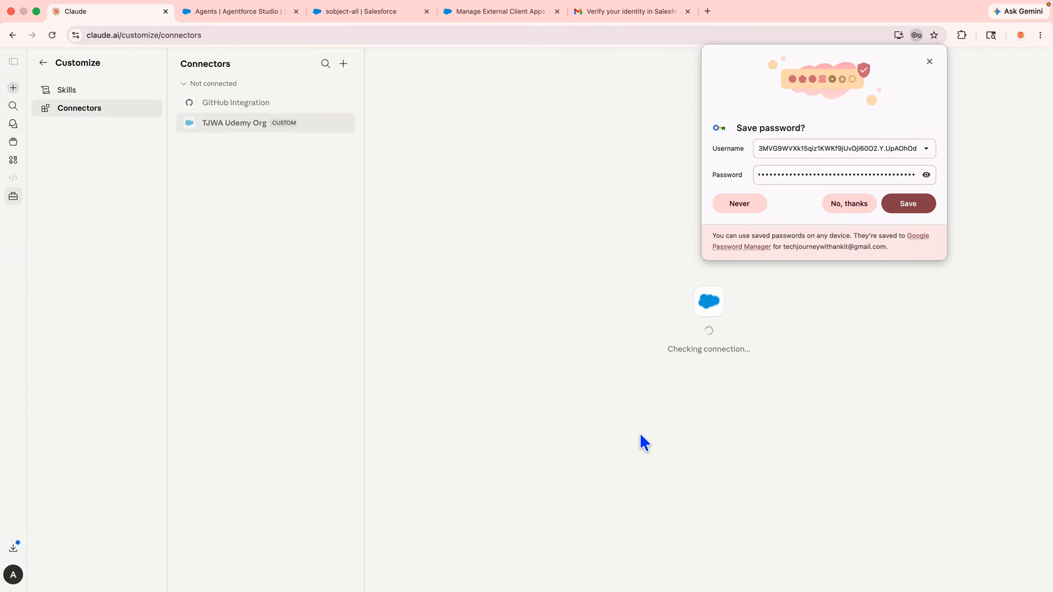
click(927, 62)
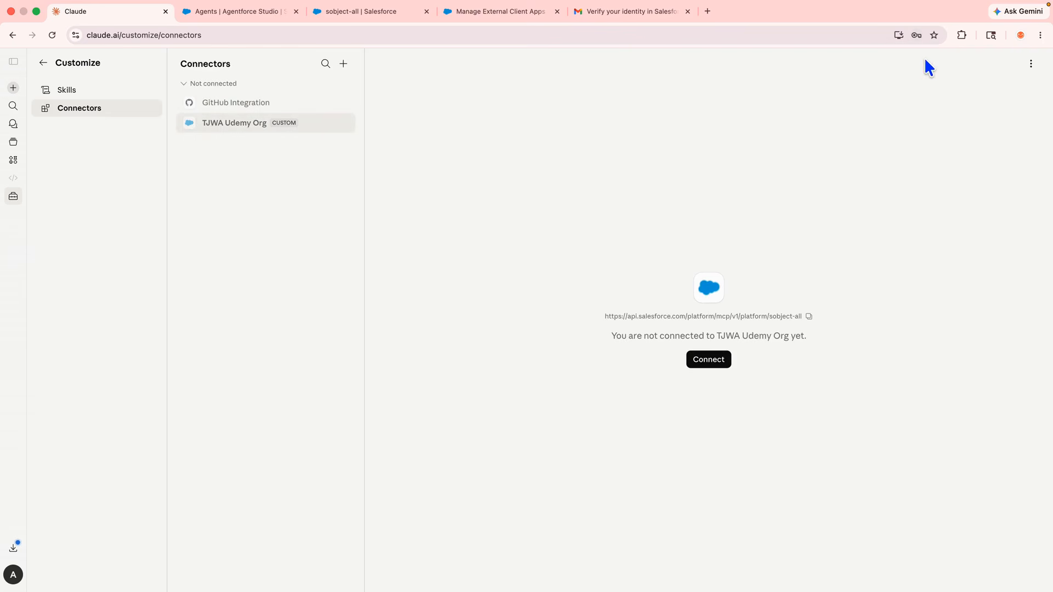
click(713, 364)
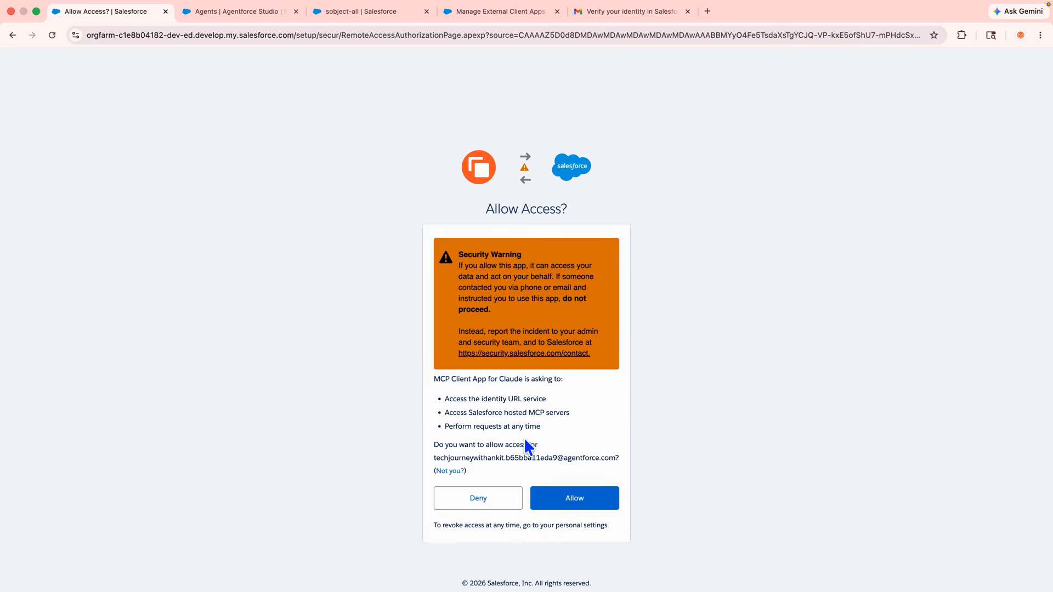
click(567, 499)
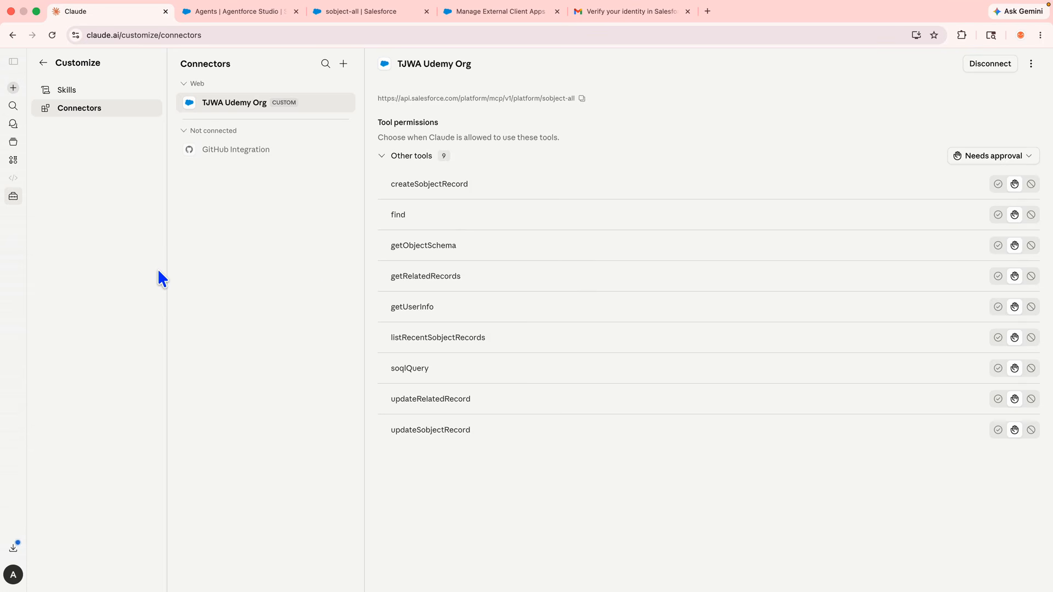
Step: Start a new chat asking "Can you please fetch all my accounts from salesforce org" and always allow the SoqlQuery tool from TJWA Udemy Org
click(14, 88)
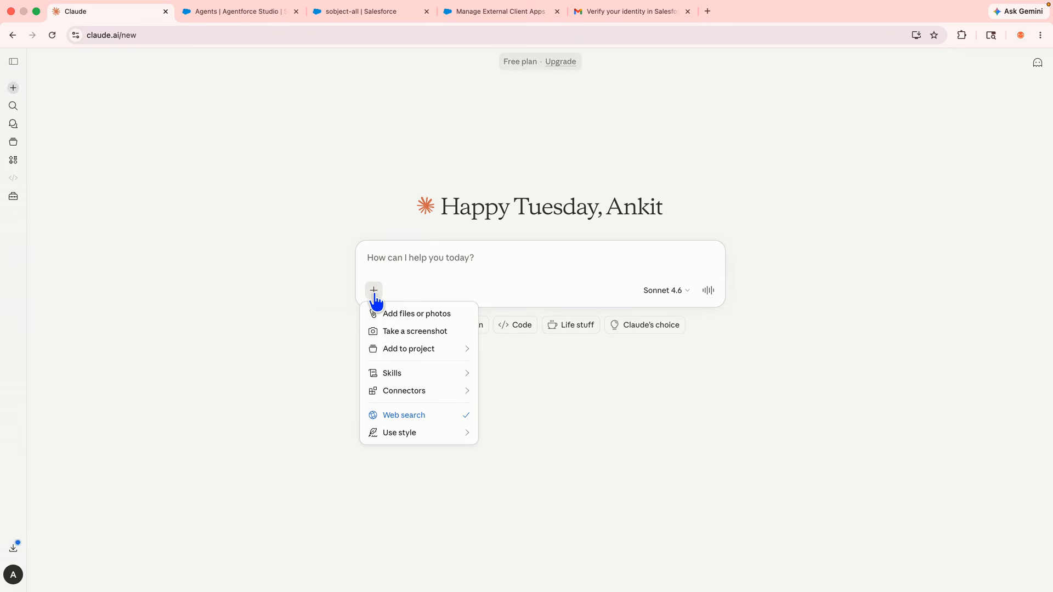
mouse_move(435, 394)
mouse_move(522, 386)
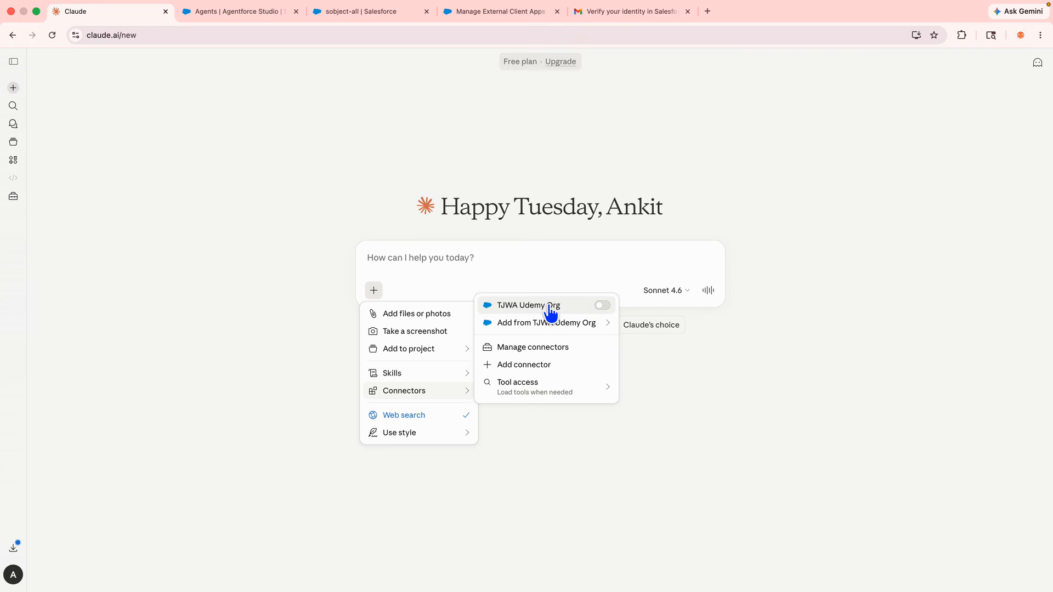
click(557, 261)
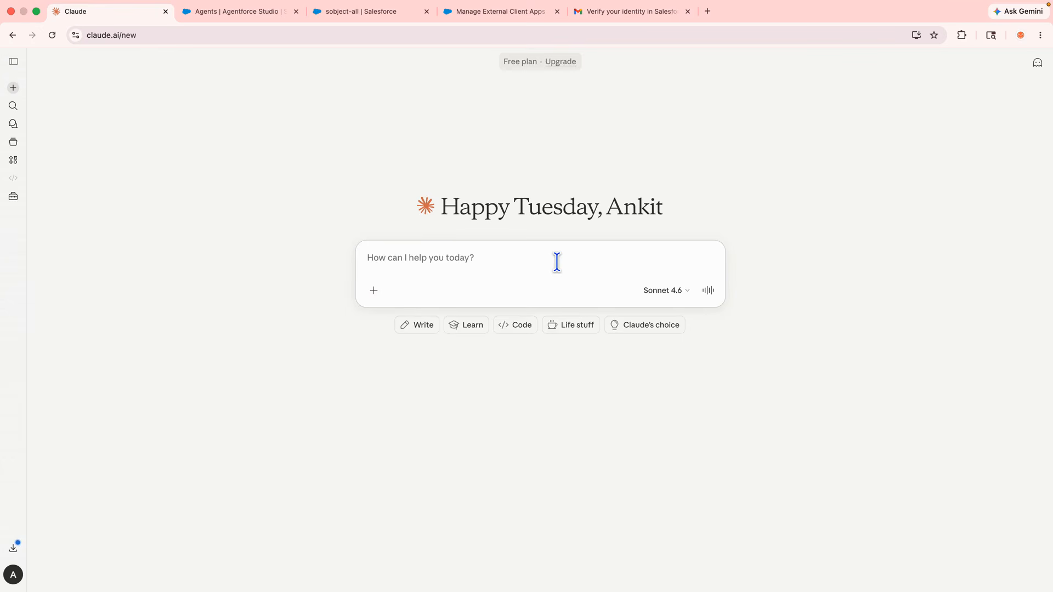
text(Can you please fetch all my accounts from salesforce org)
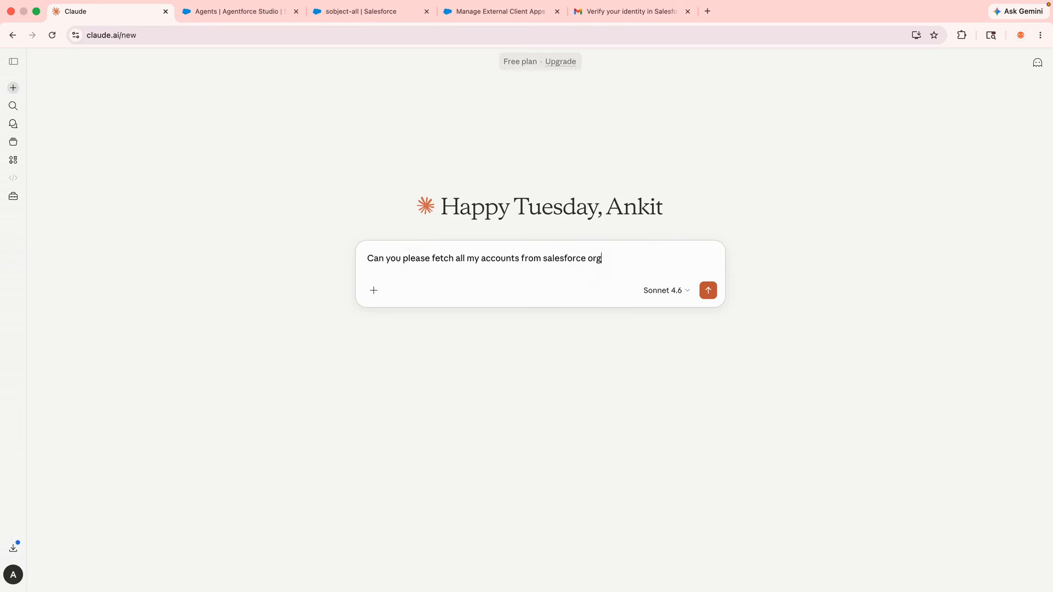
key(Return)
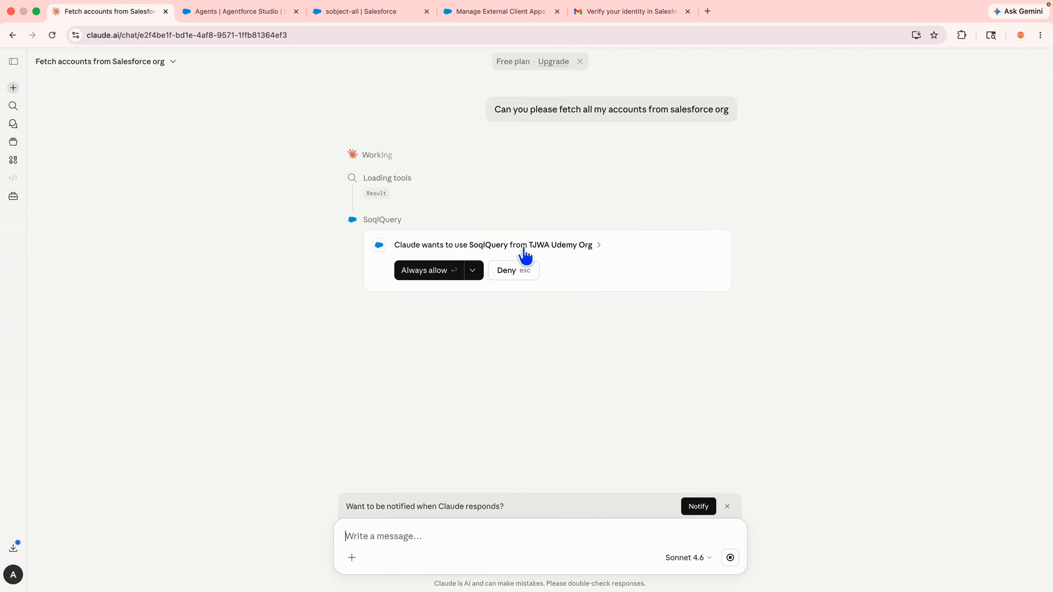
click(450, 271)
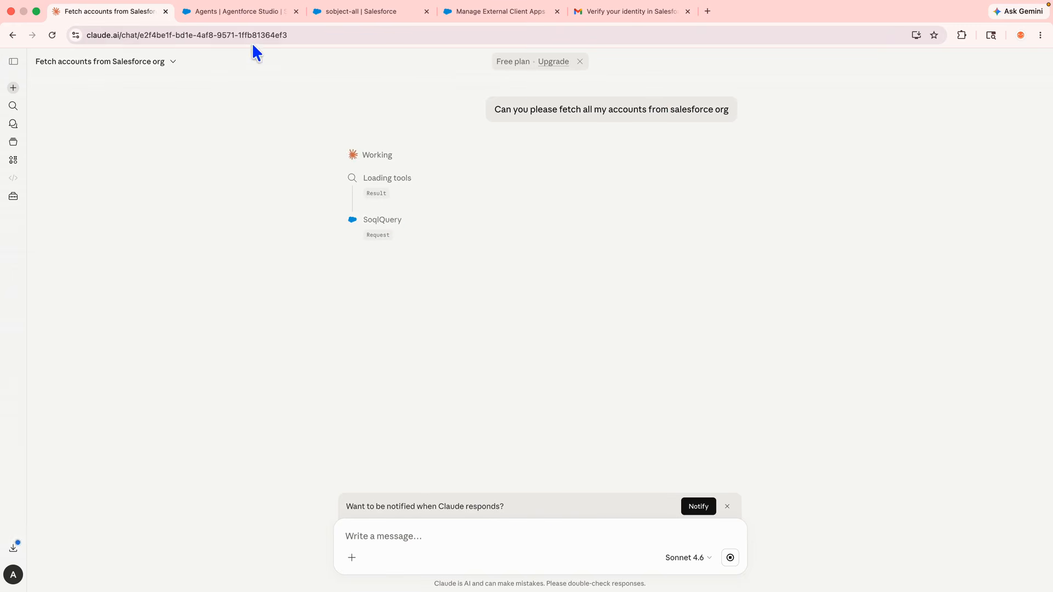
Step: Switch to Salesforce, show the All Accounts list view of the Accounts object, and pin that list view
click(240, 11)
click(279, 130)
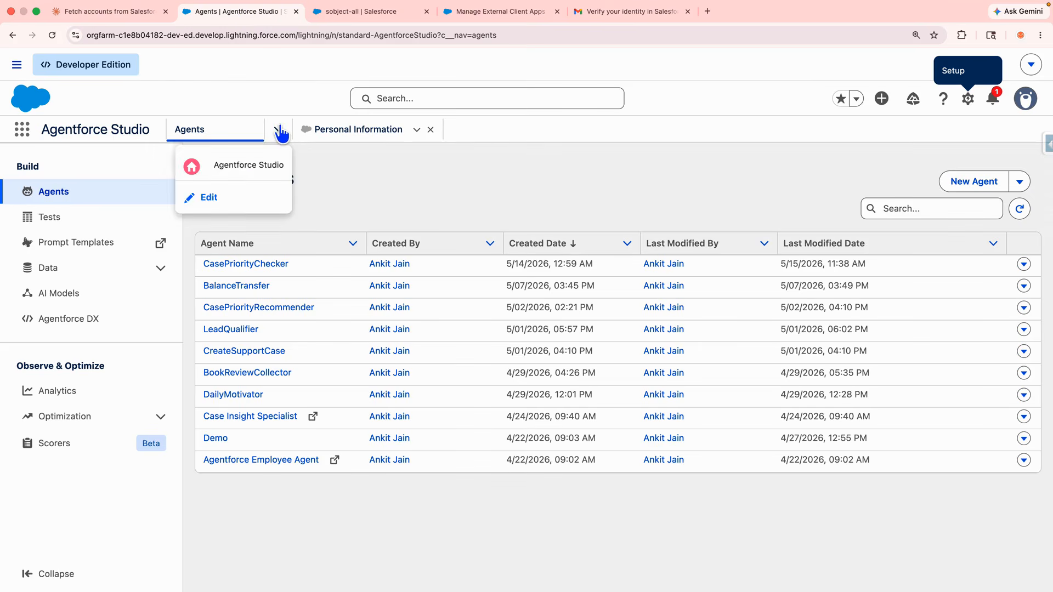
click(278, 130)
click(22, 129)
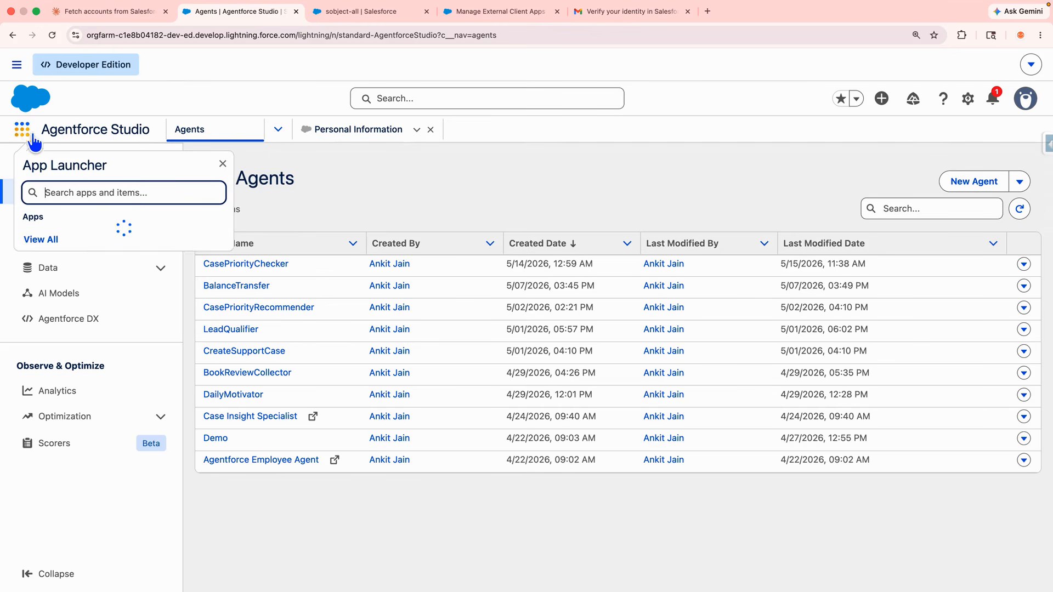
text(Acc)
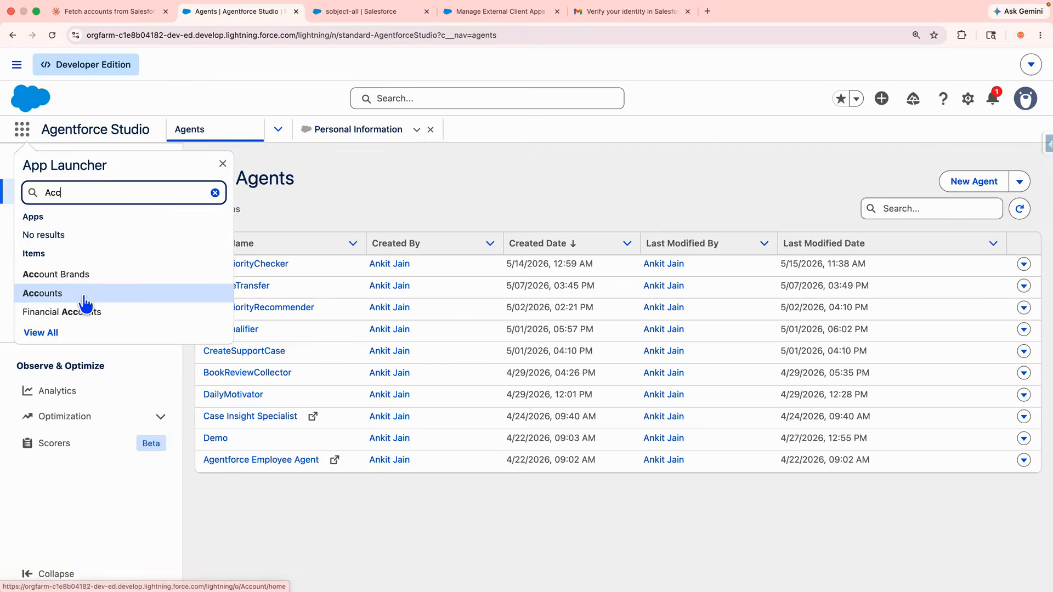
click(83, 295)
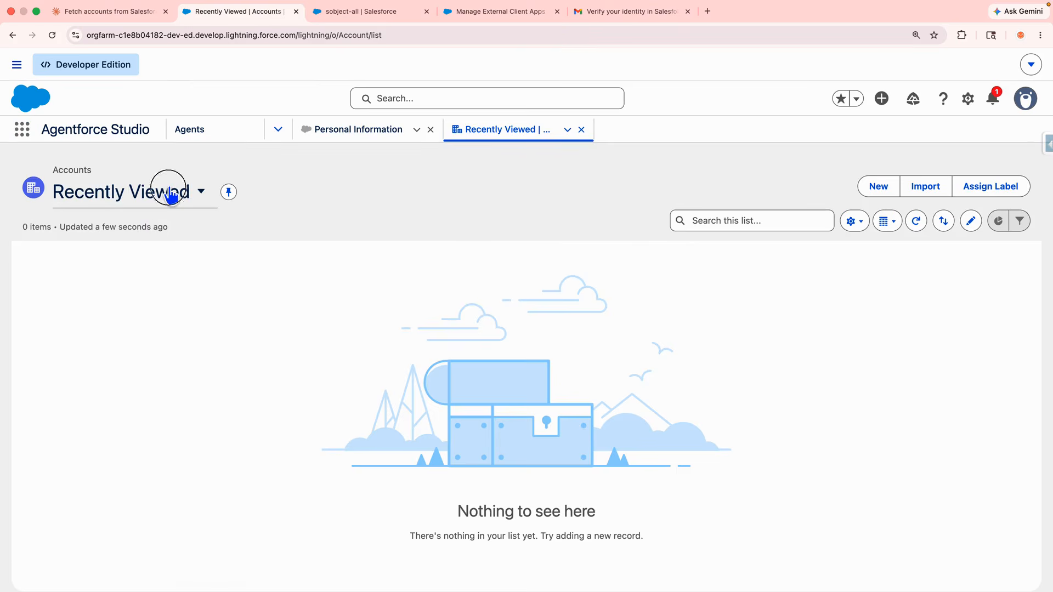
click(168, 192)
click(131, 323)
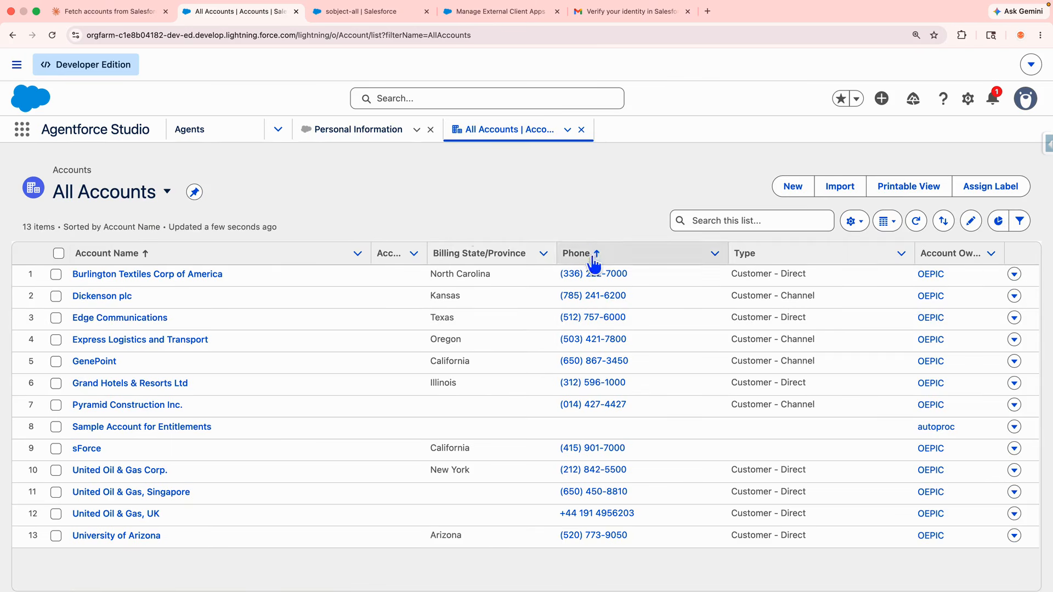
click(194, 192)
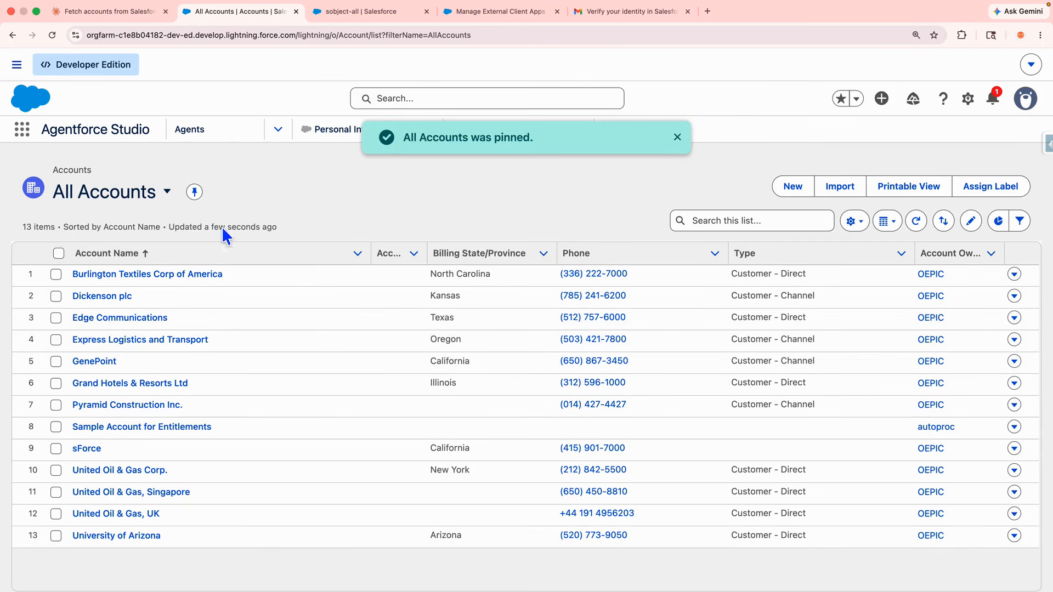
Step: Return to Claude and review the fetched account table and the highlights below it
click(110, 17)
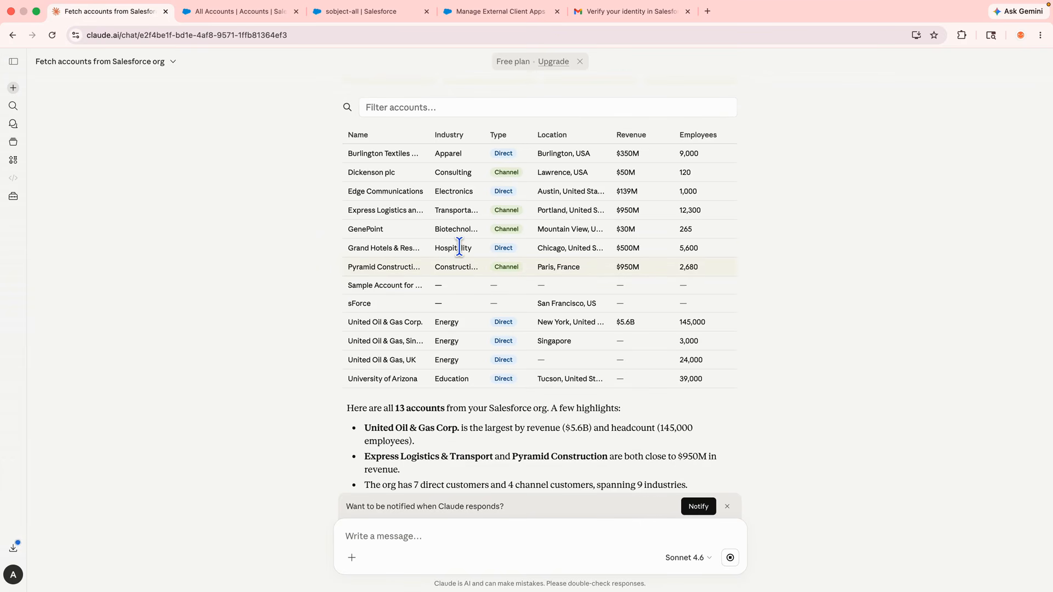
scroll(460, 246, up, 4)
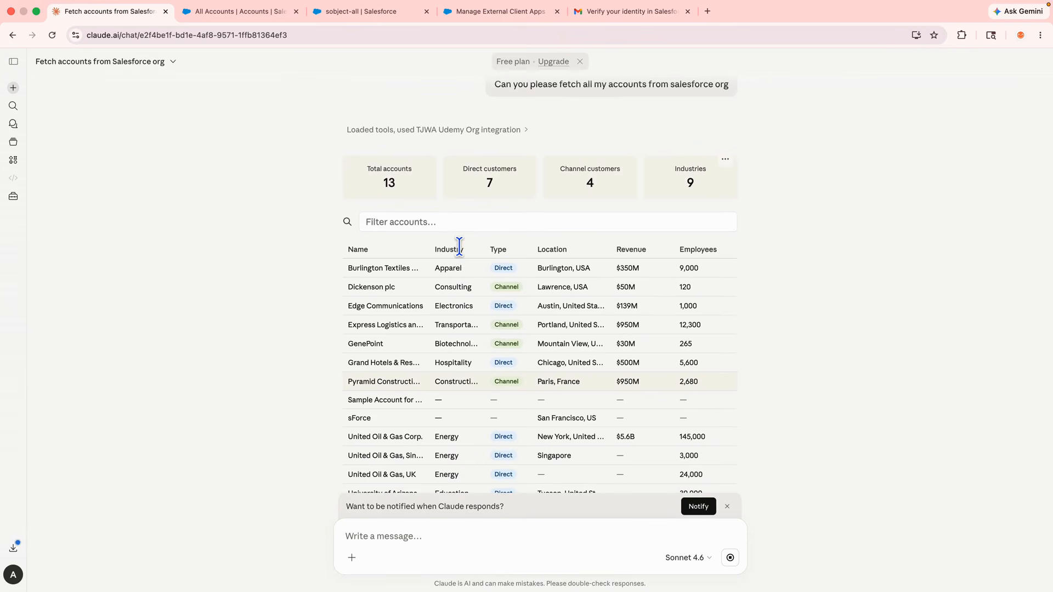
scroll(460, 246, down, 10)
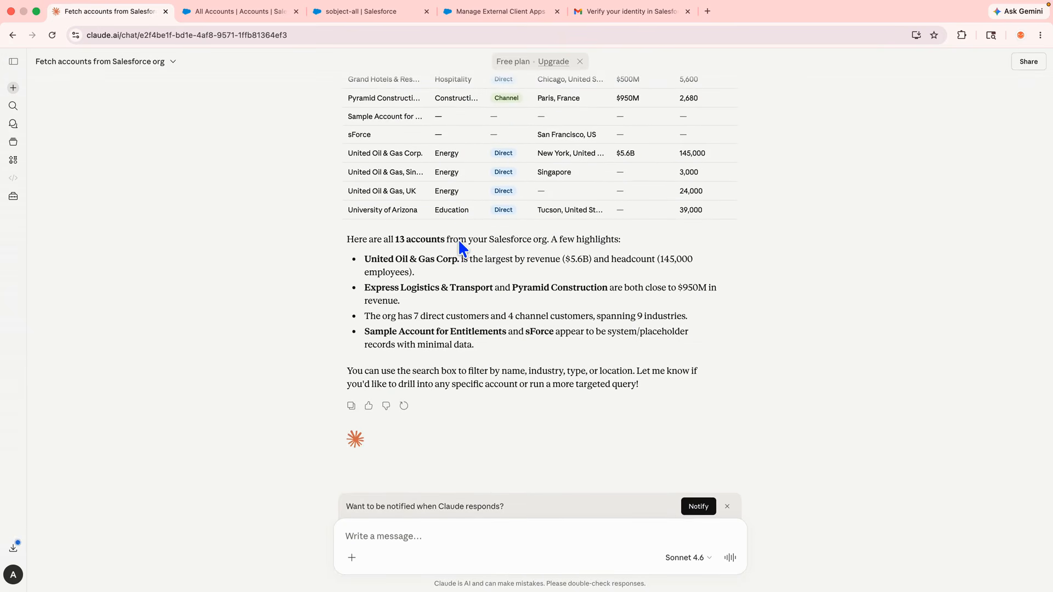
scroll(459, 243, up, 4)
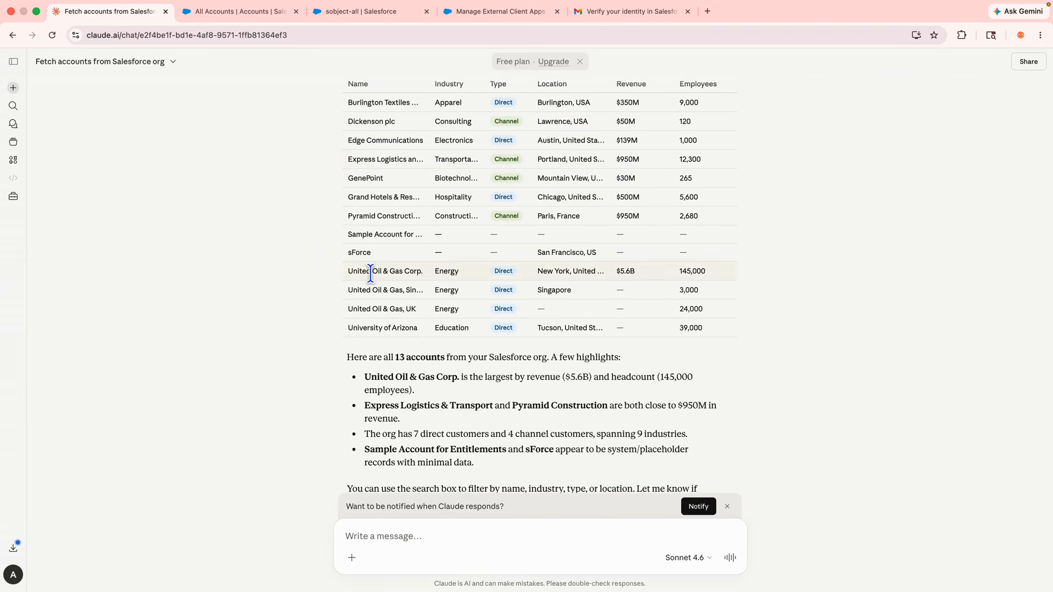
Step: Open the United Oil & Gas, Singapore account in Salesforce and examine its related contacts, opportunities and cases
click(222, 18)
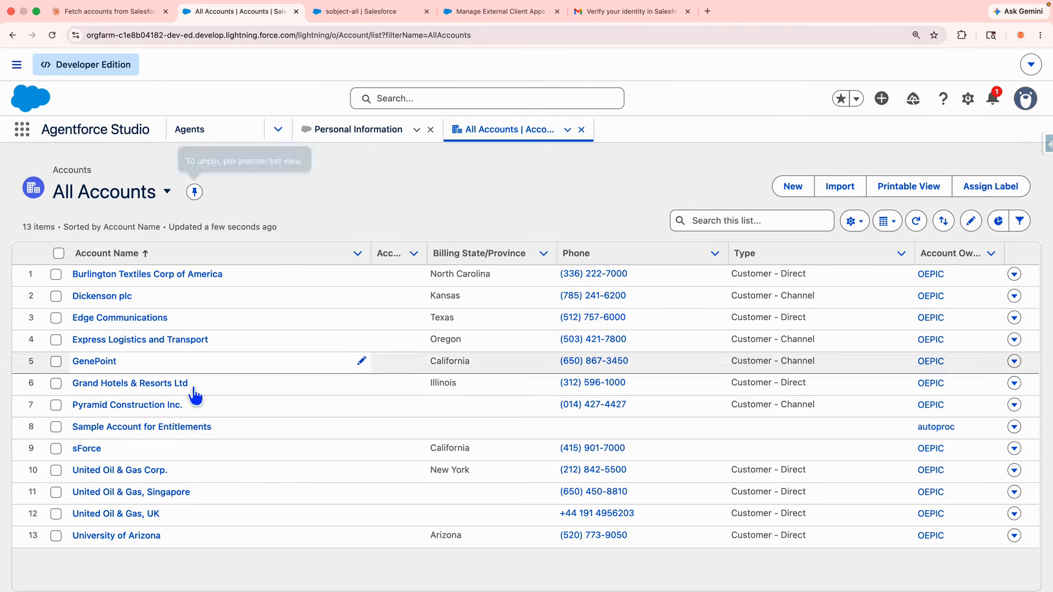
click(153, 495)
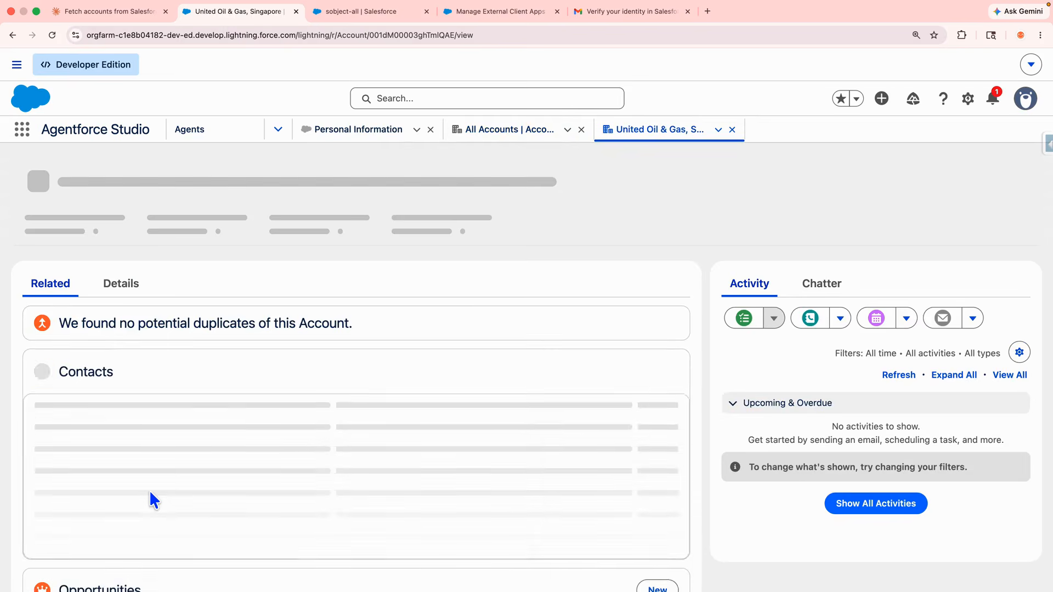
scroll(154, 499, down, 2)
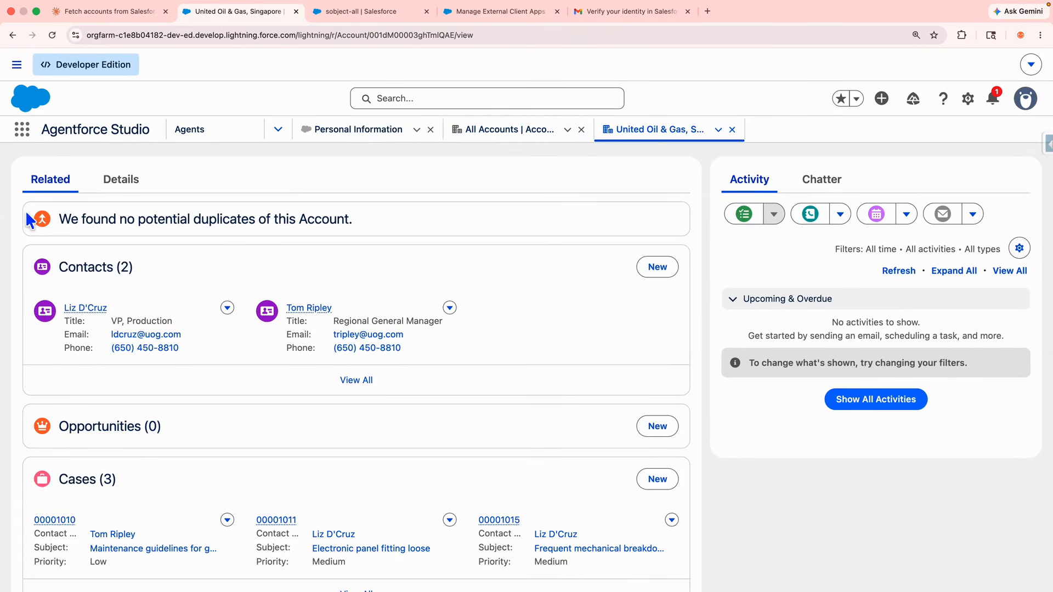
scroll(131, 139, up, 2)
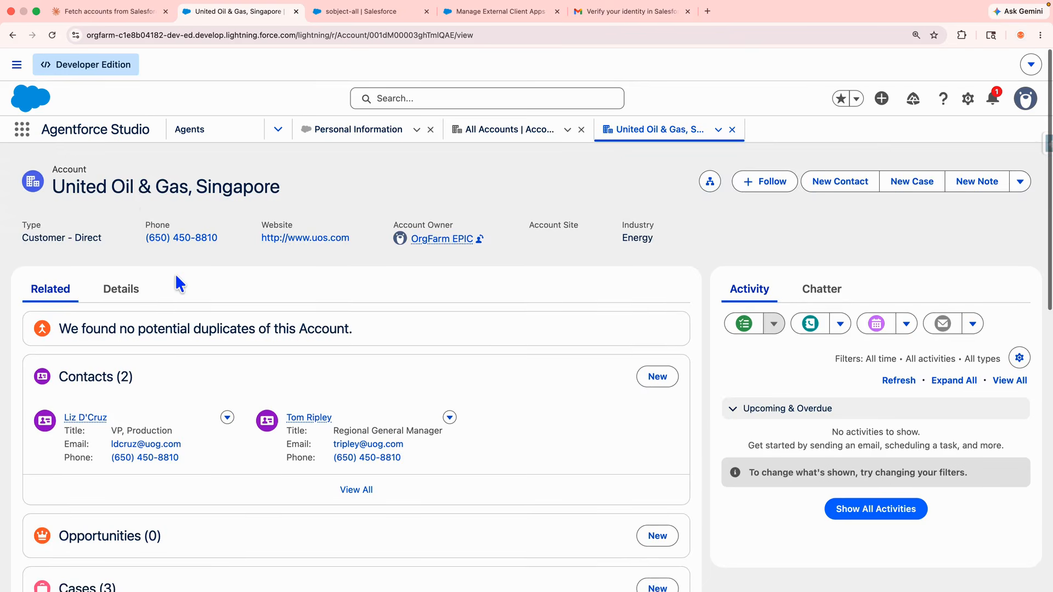
scroll(176, 278, down, 5)
scroll(177, 299, down, 1)
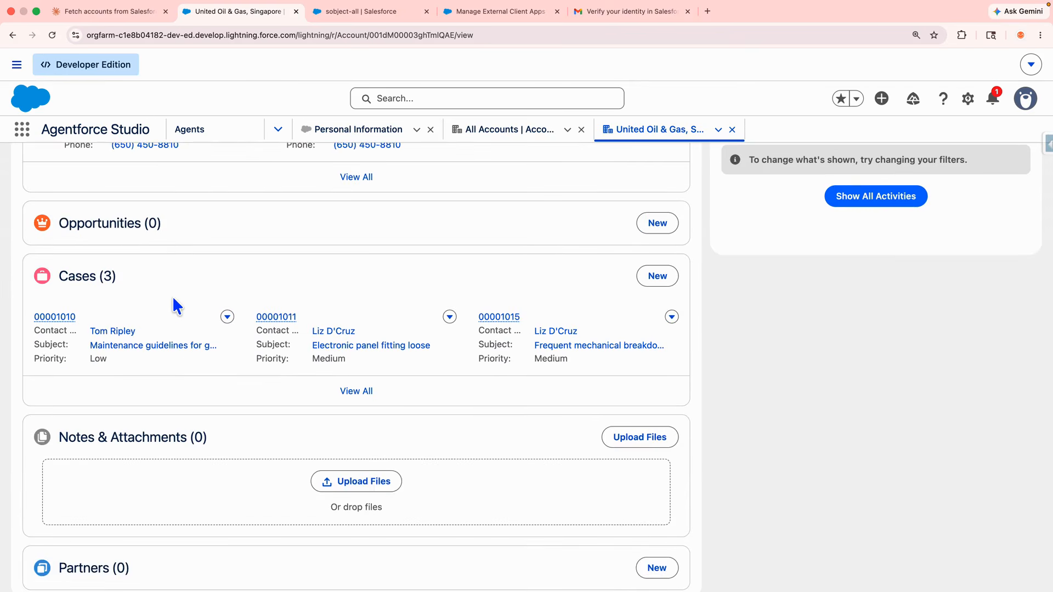
scroll(173, 305, up, 3)
scroll(171, 288, up, 2)
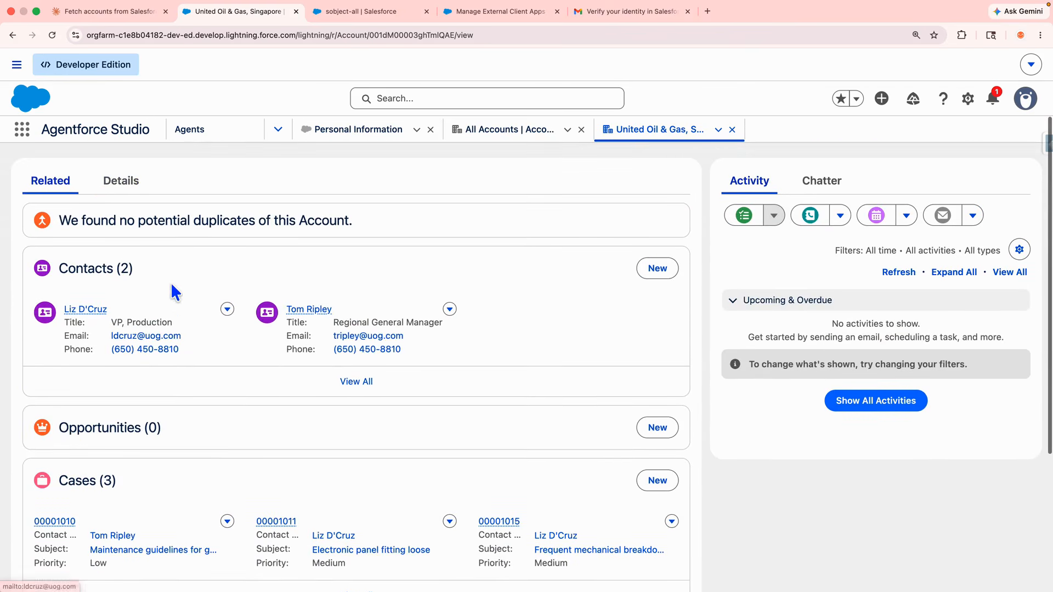
Step: Copy the account name, ask Claude "can you fetch the cases for the account - United Oil & Gas, Singapore", and always allow the GetRelatedRecords tool
scroll(135, 175, up, 3)
triple_click(129, 184)
key(super+c)
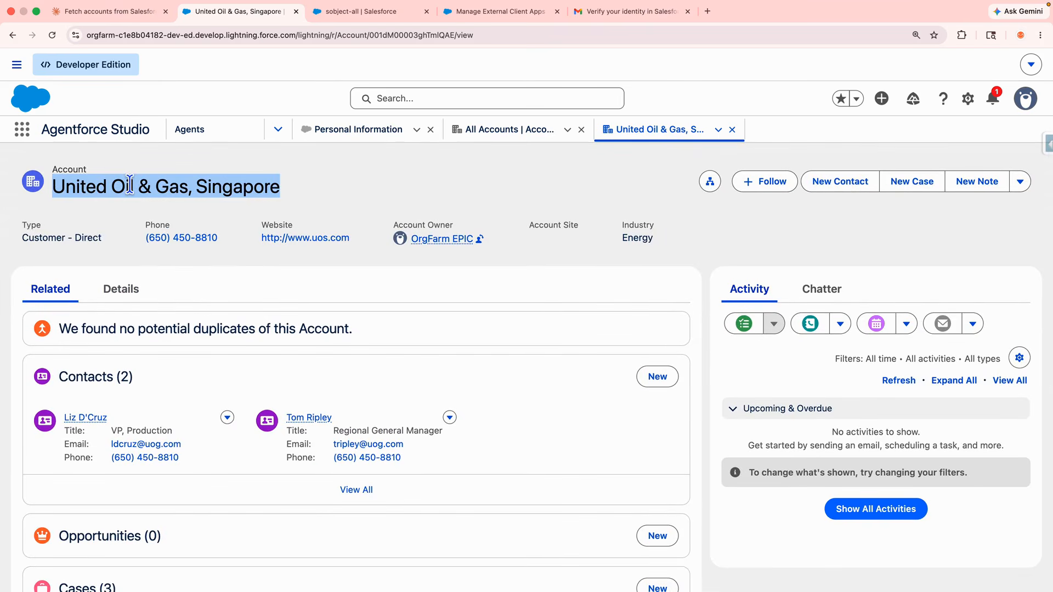
click(90, 16)
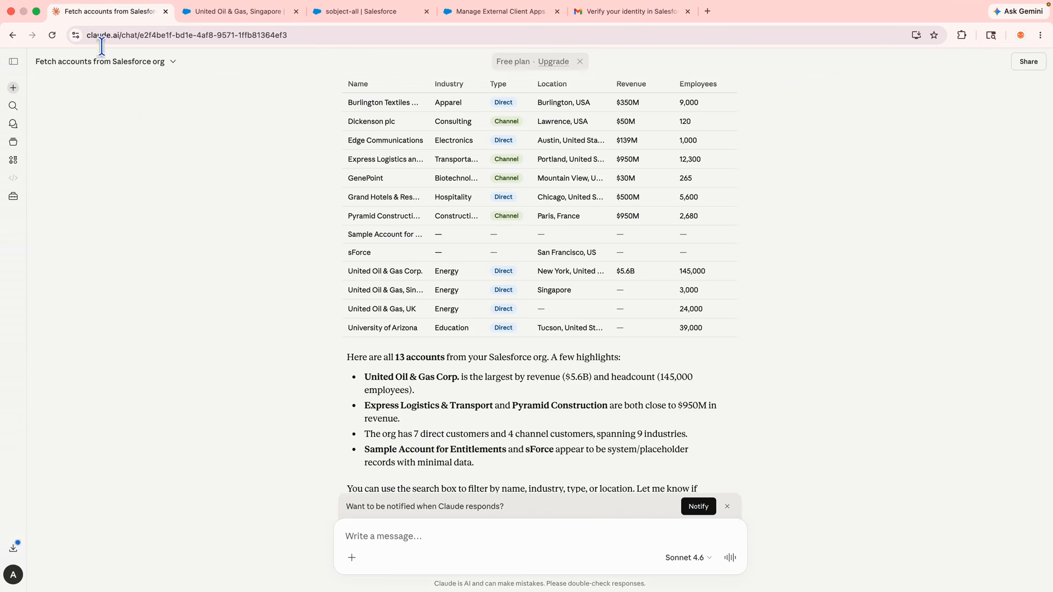
text(can you)
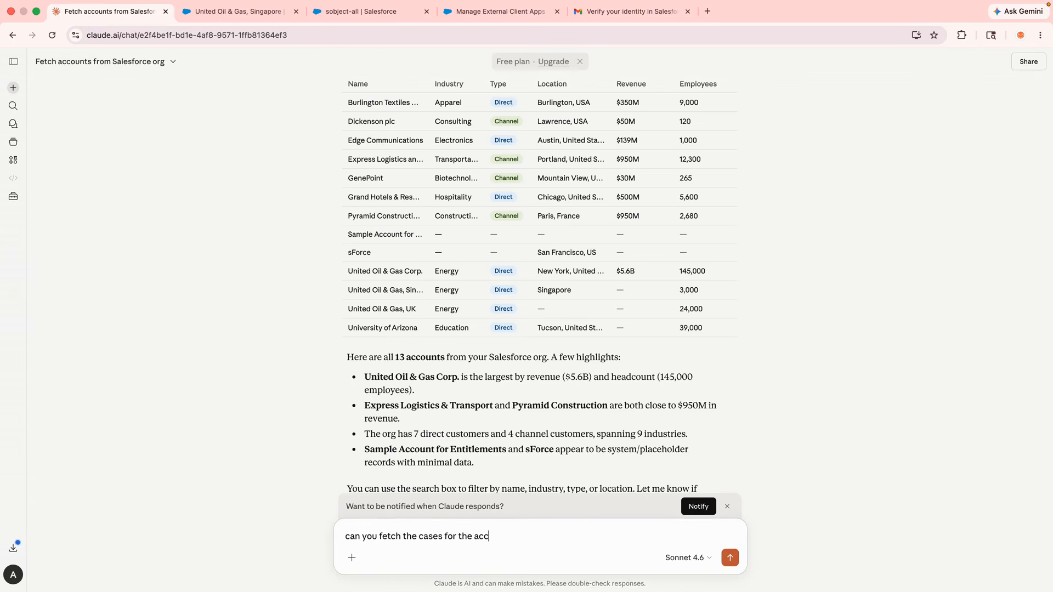
text(fetch the cases for the account -)
key(super+v)
key(Return)
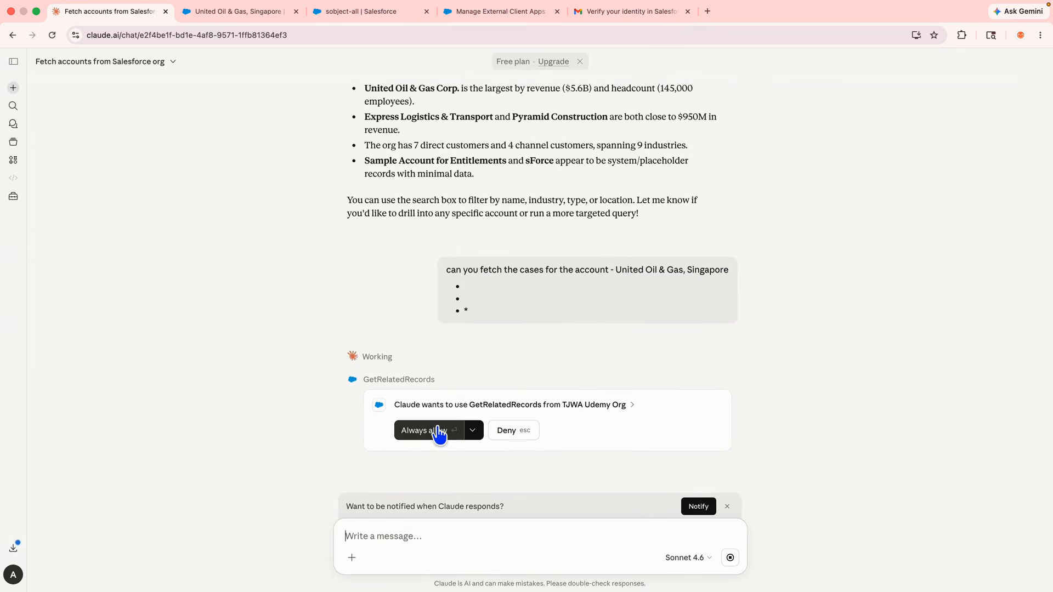
click(436, 428)
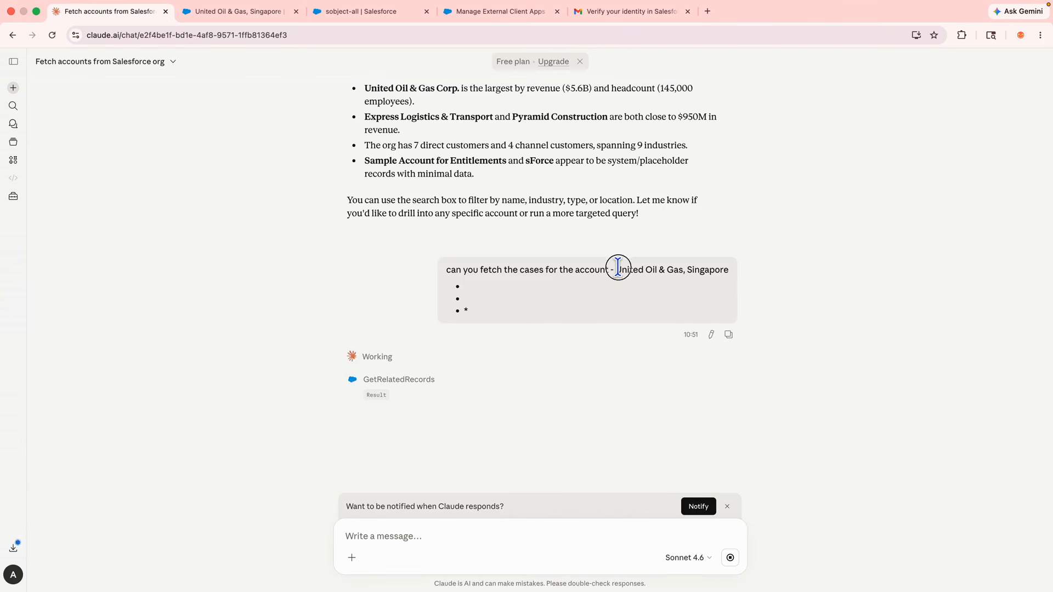
Step: Review the case cards and summary Claude returns for United Oil & Gas, Singapore
drag(618, 267, 736, 269)
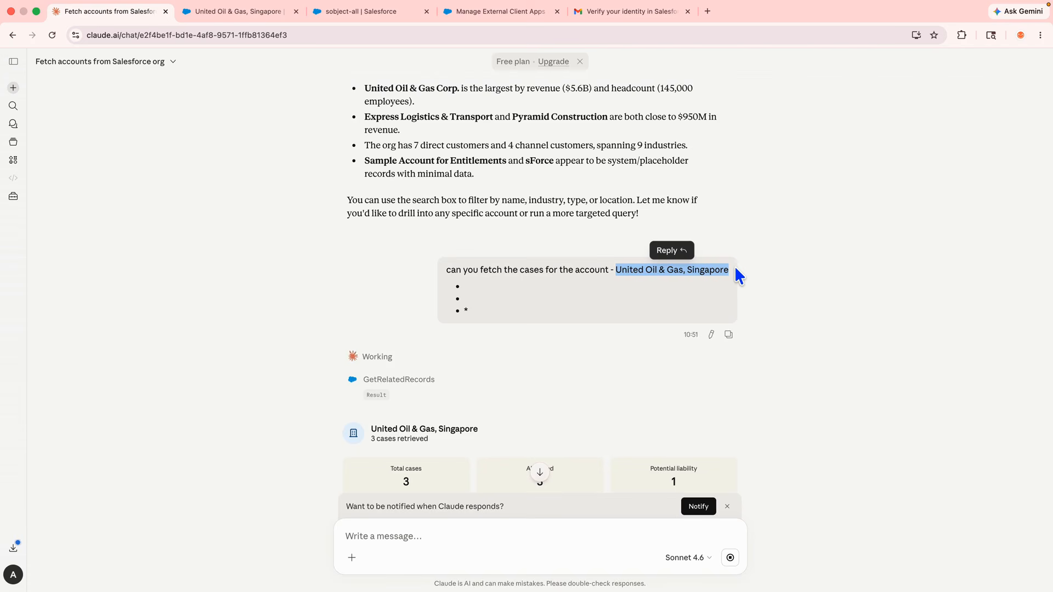
scroll(735, 269, down, 10)
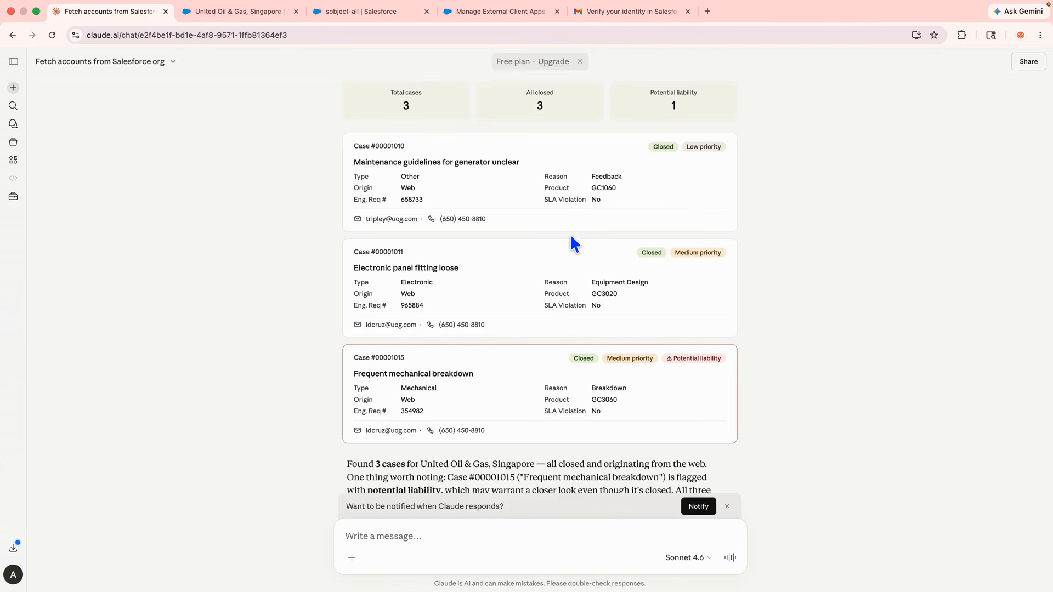
scroll(625, 347, down, 3)
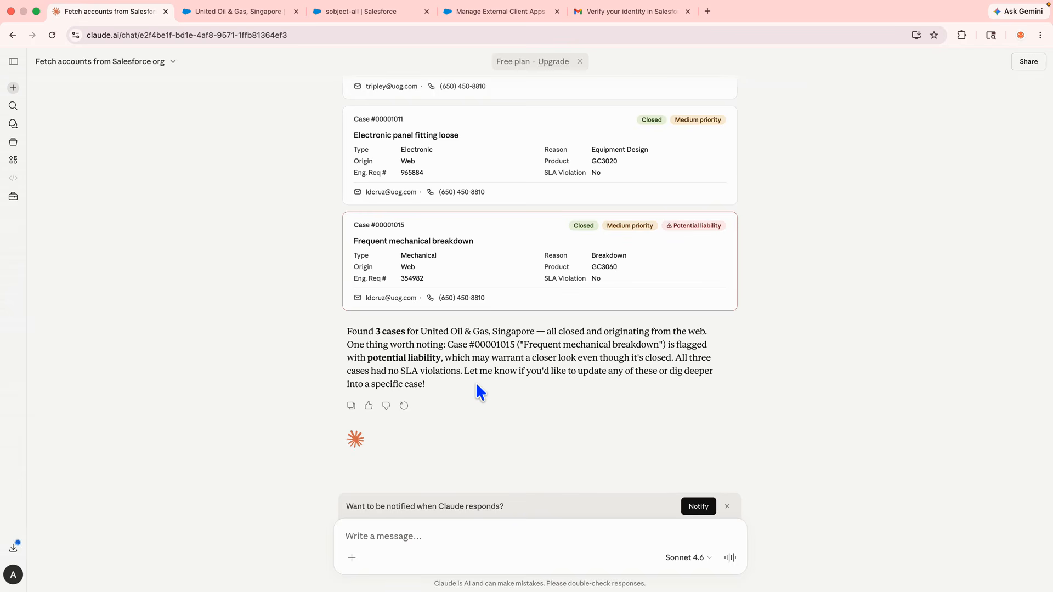
scroll(478, 392, up, 1)
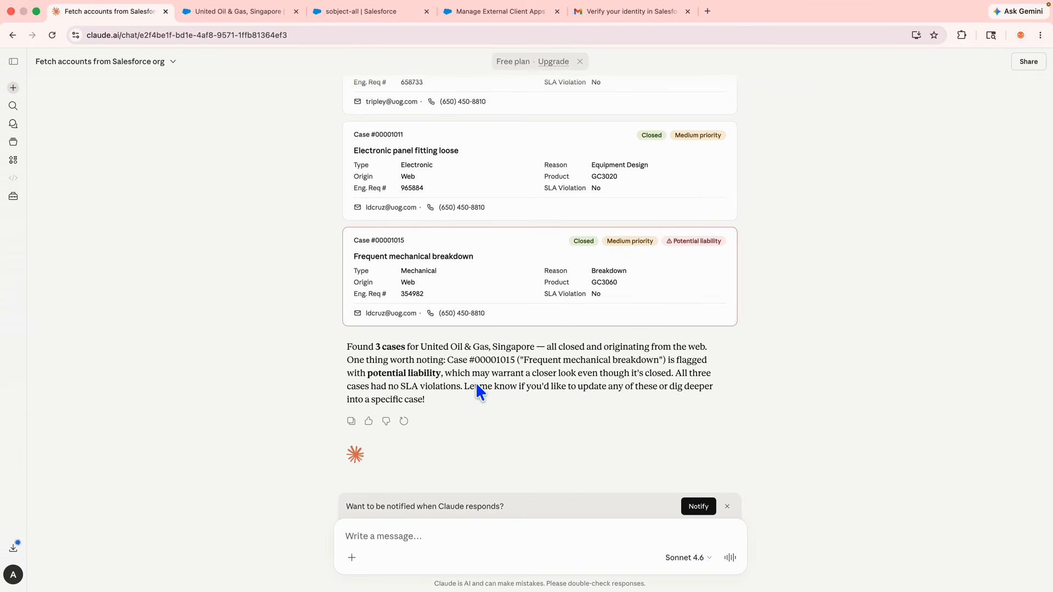
scroll(475, 382, up, 3)
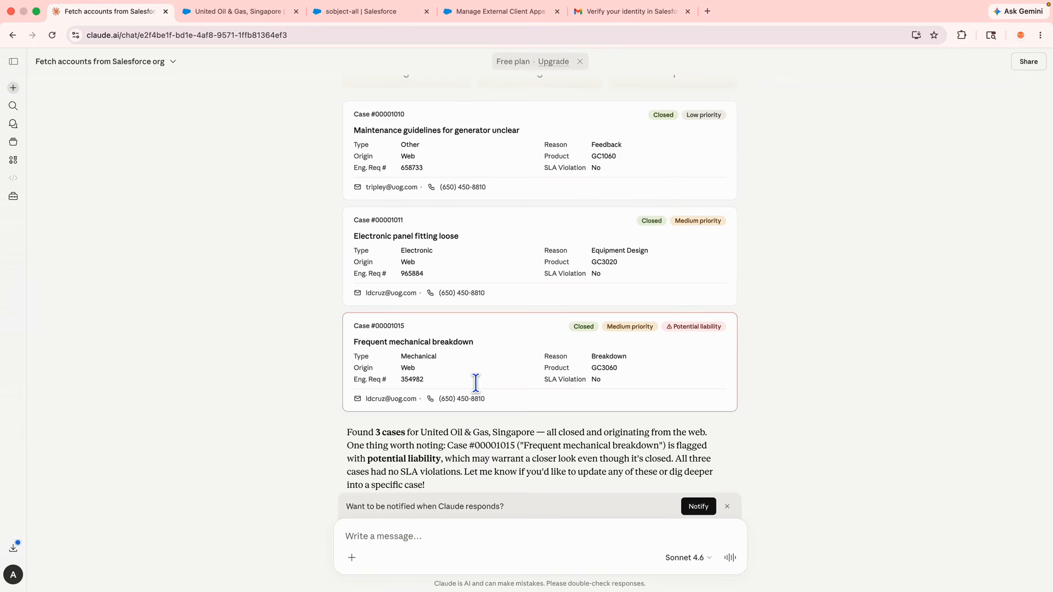